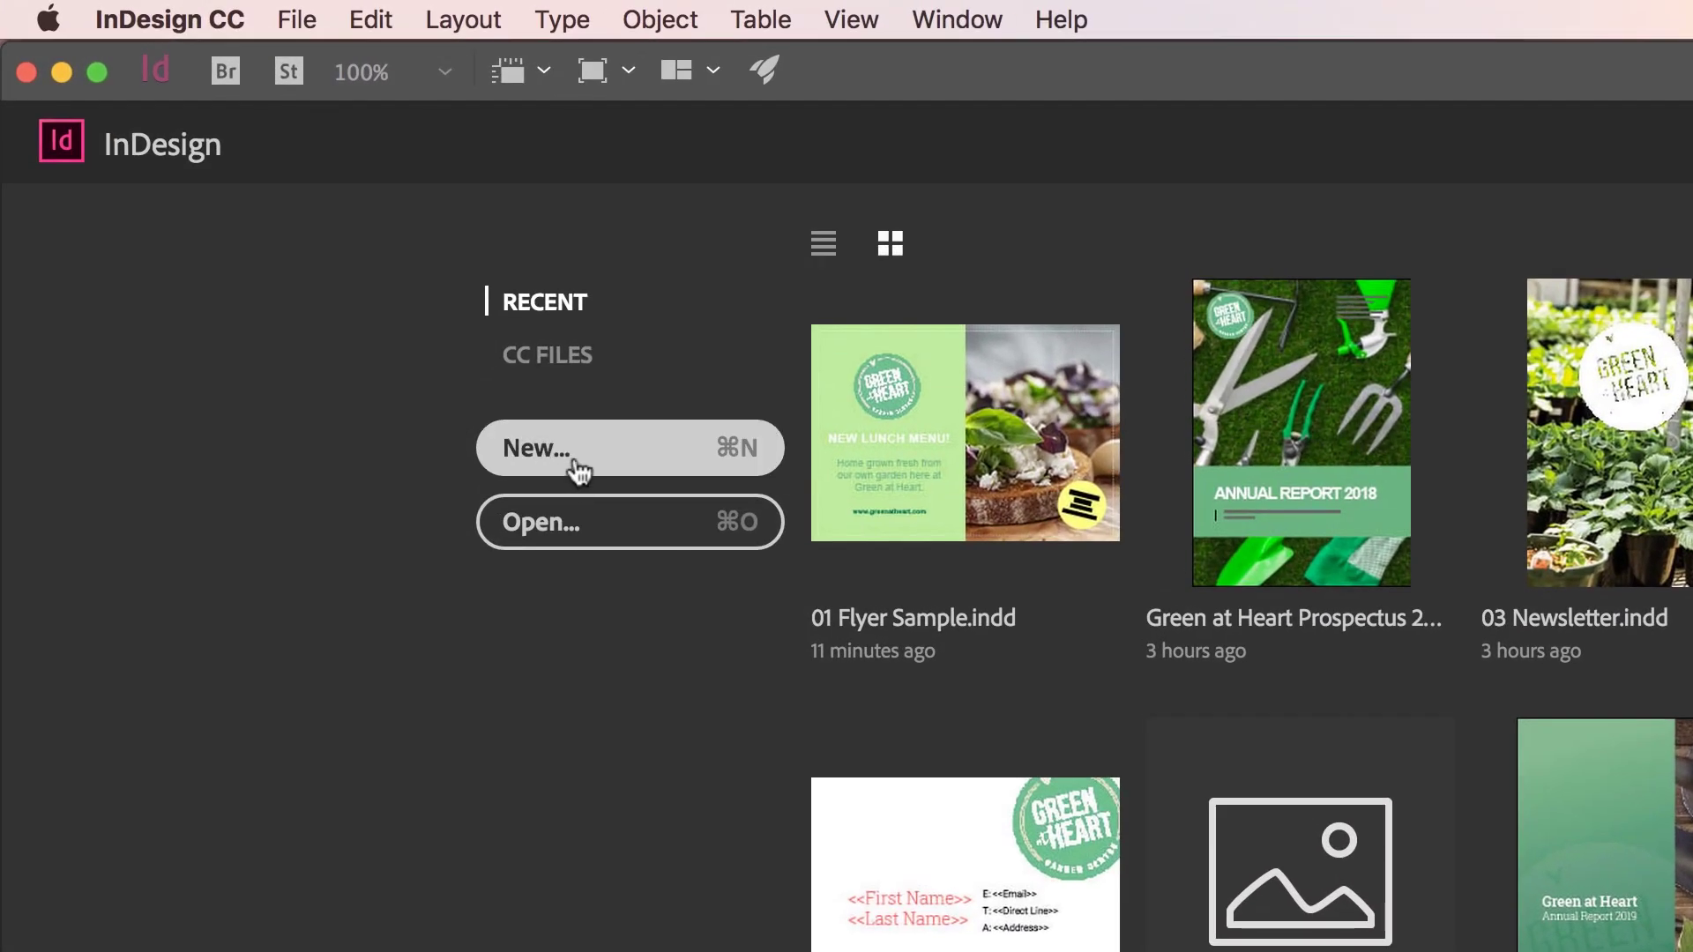
# After glancing at the cloud and recent file lists, choose File > New > Document.
pyautogui.click(532, 352)
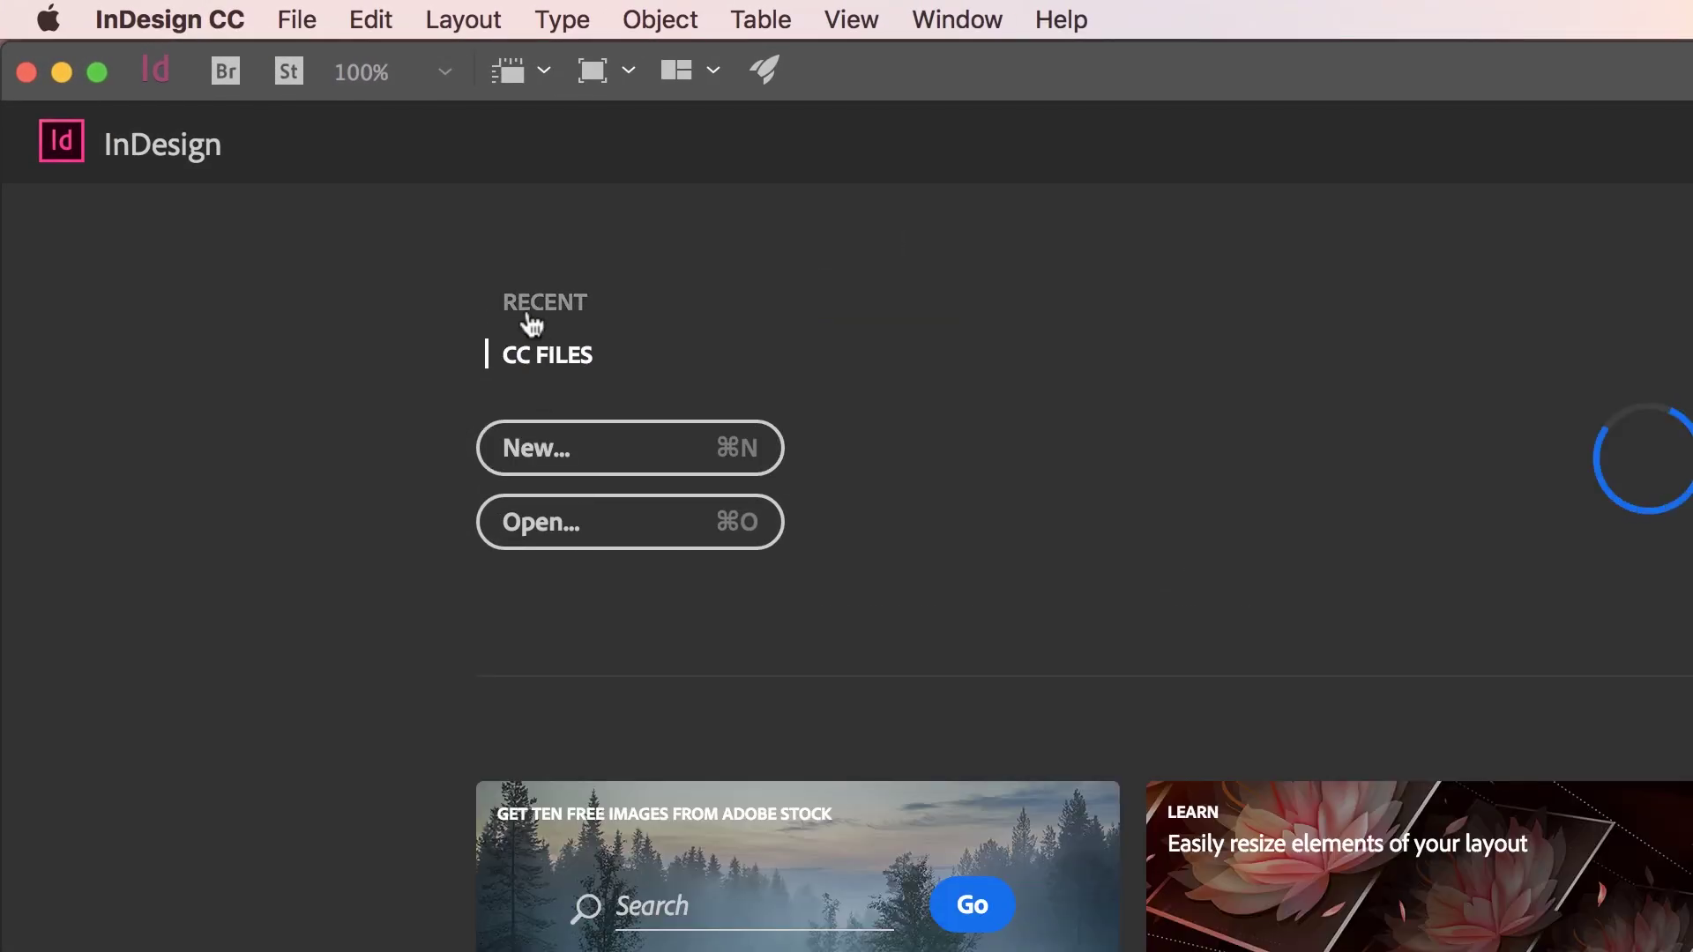
pyautogui.click(531, 315)
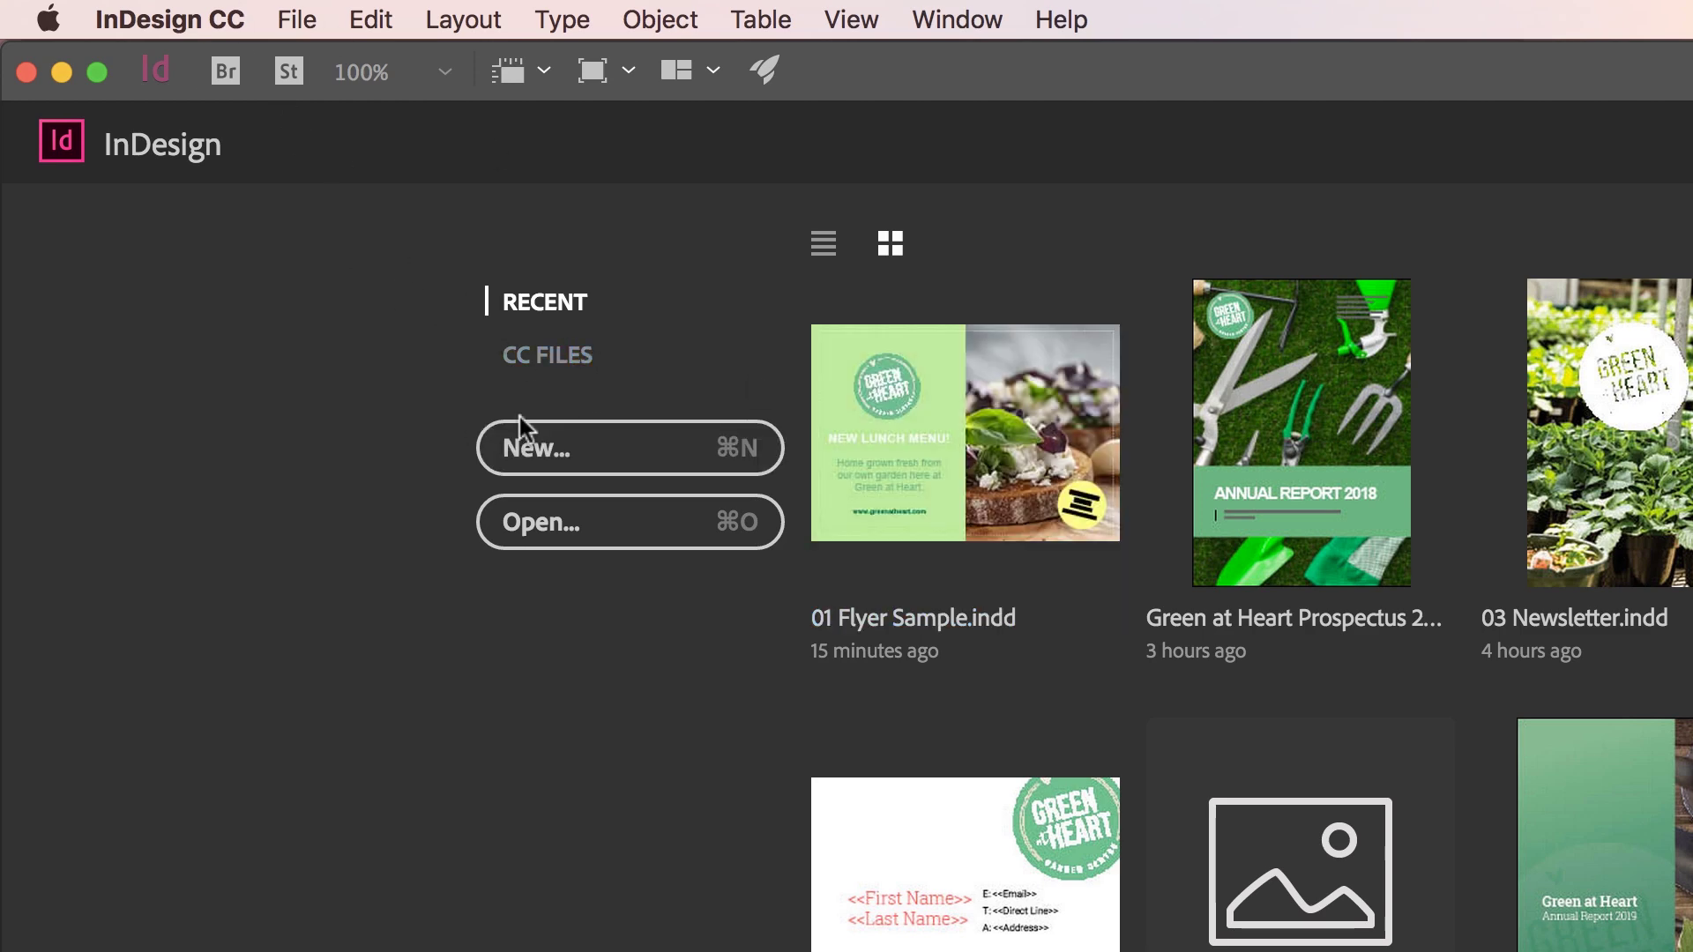
pyautogui.click(300, 20)
pyautogui.moveTo(347, 63)
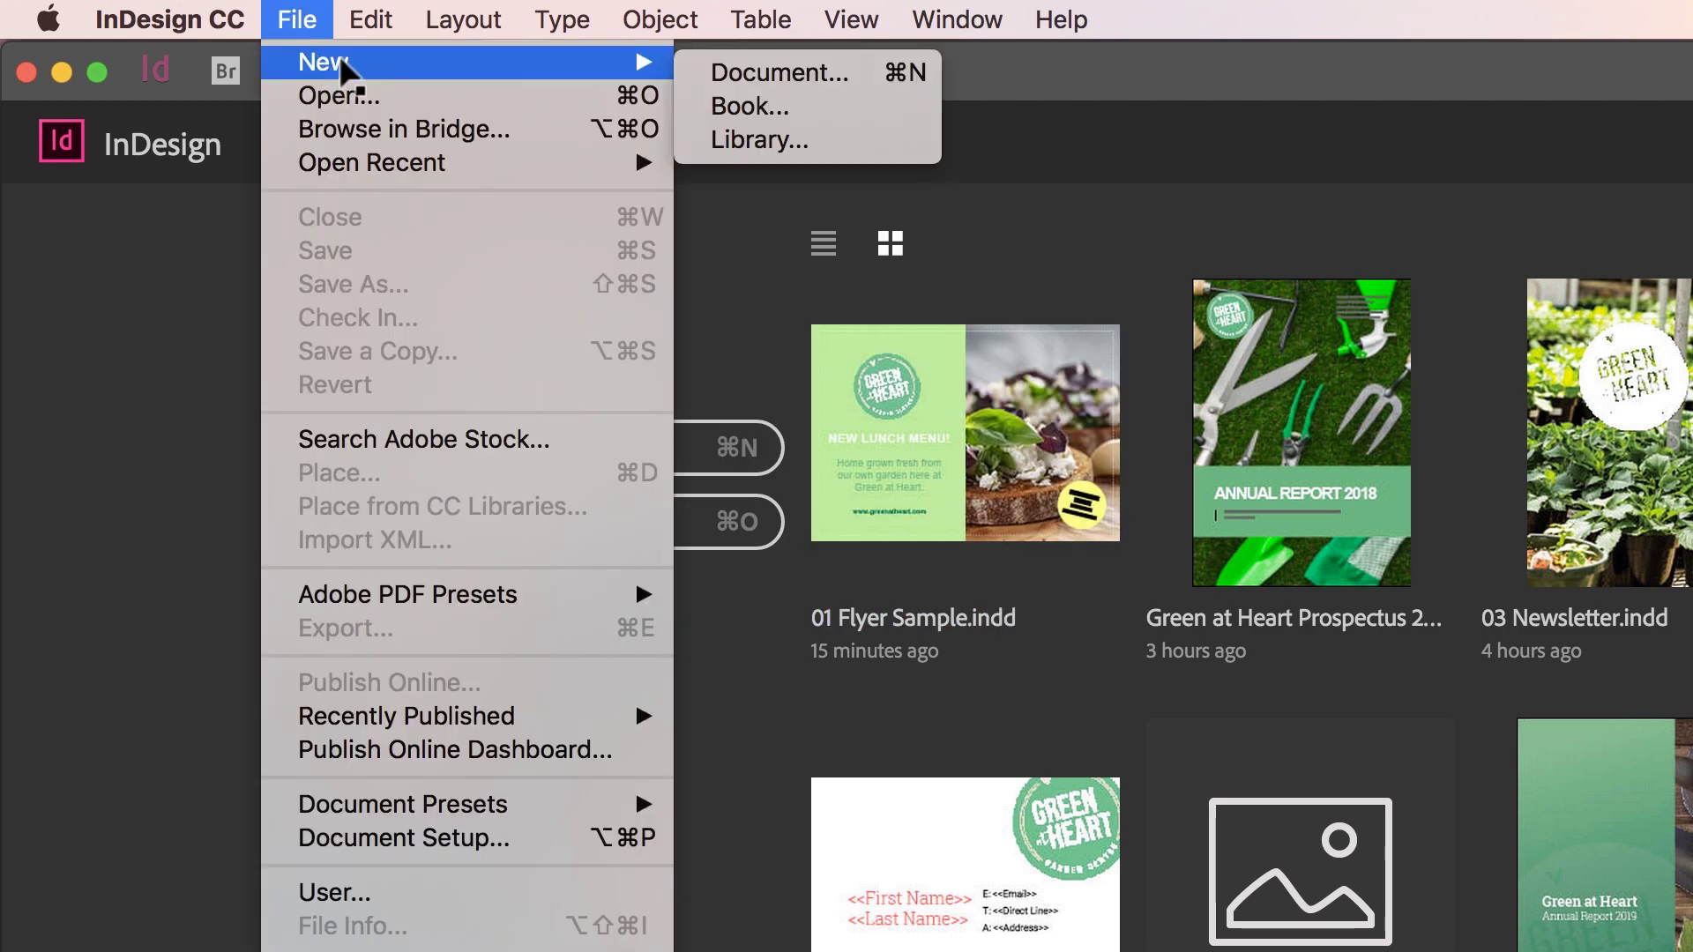
pyautogui.click(842, 76)
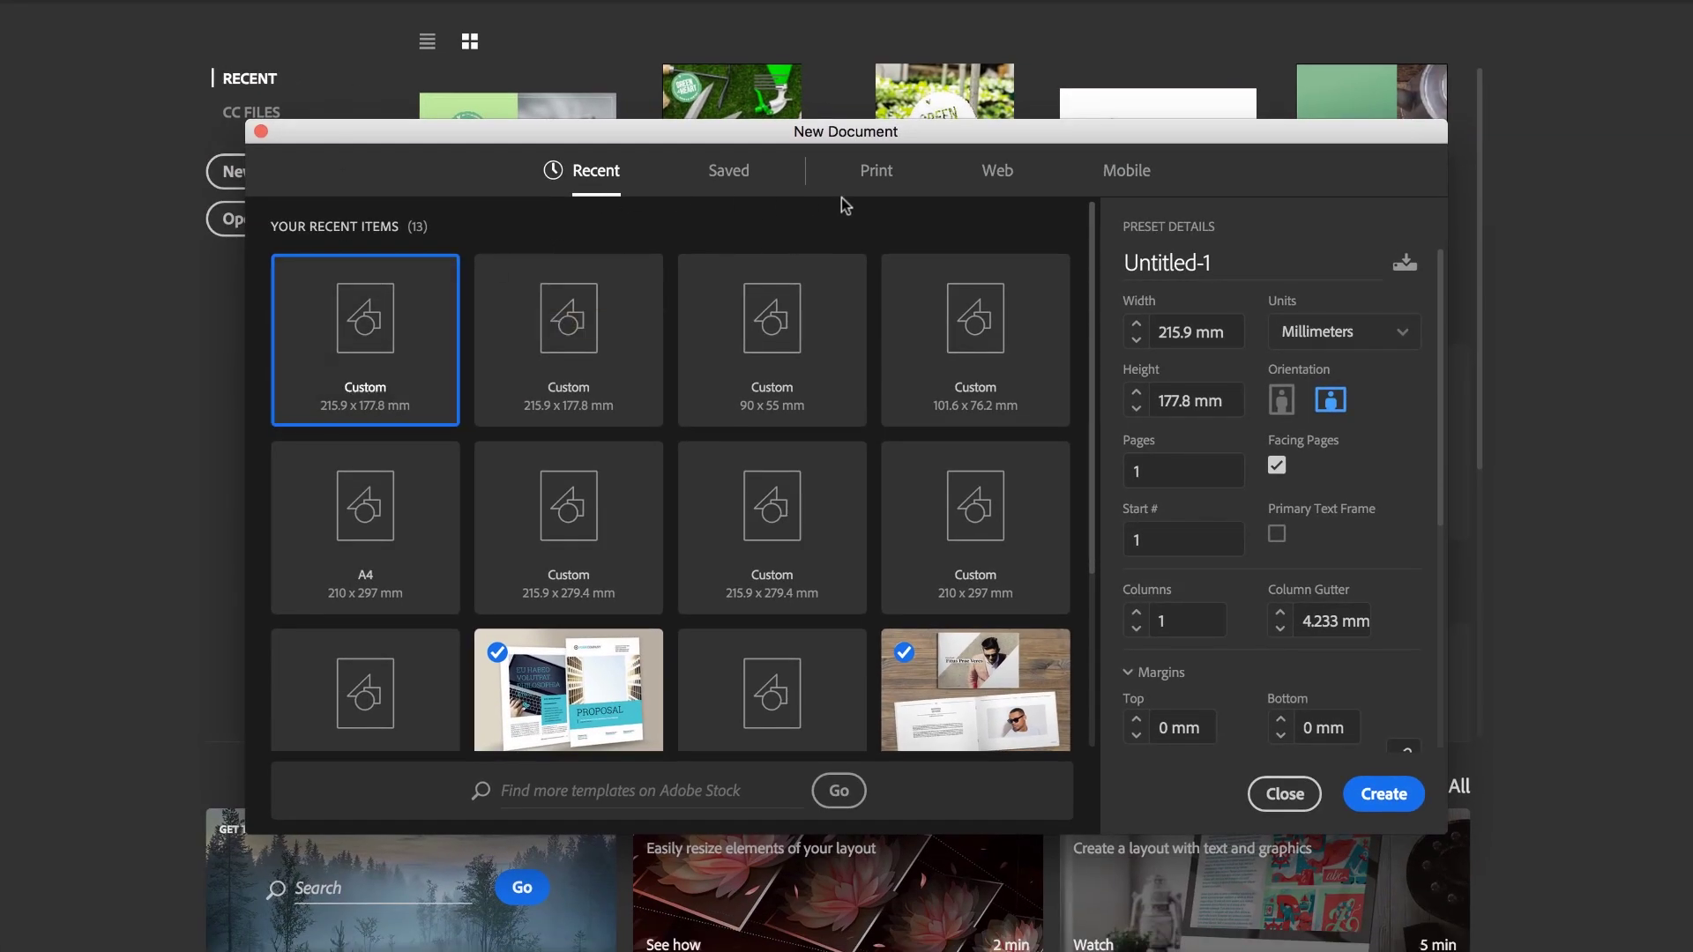
# Browse the Print, Web and Mobile presets, then list all 11 blank Print presets.
pyautogui.click(866, 176)
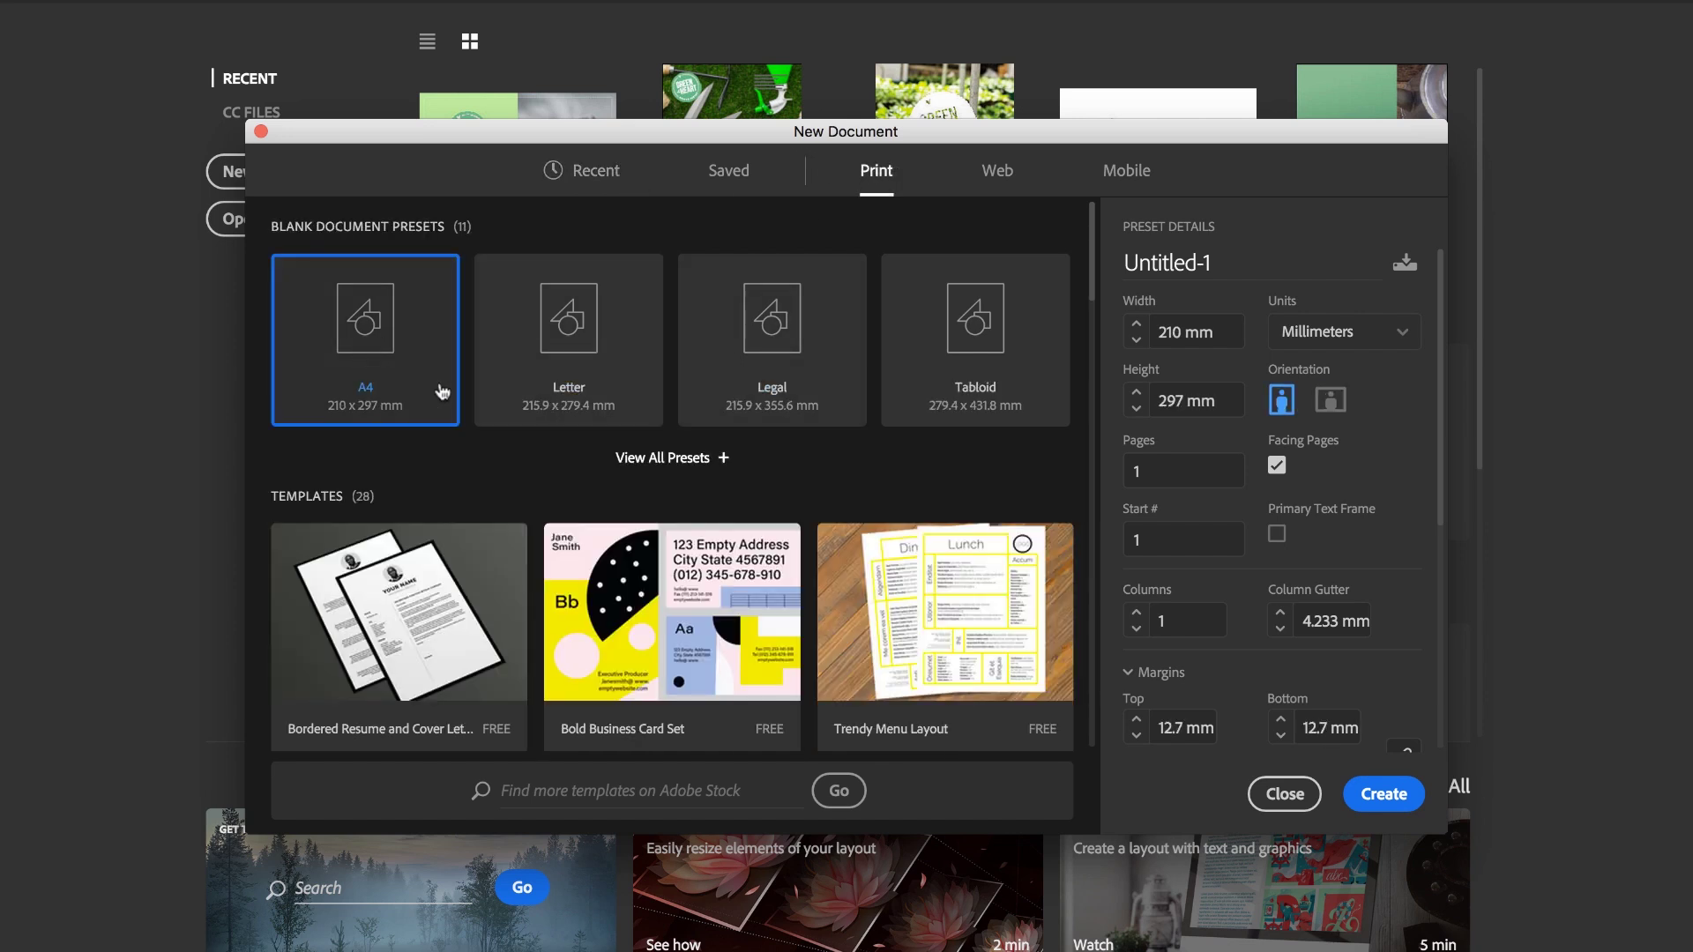
pyautogui.click(692, 455)
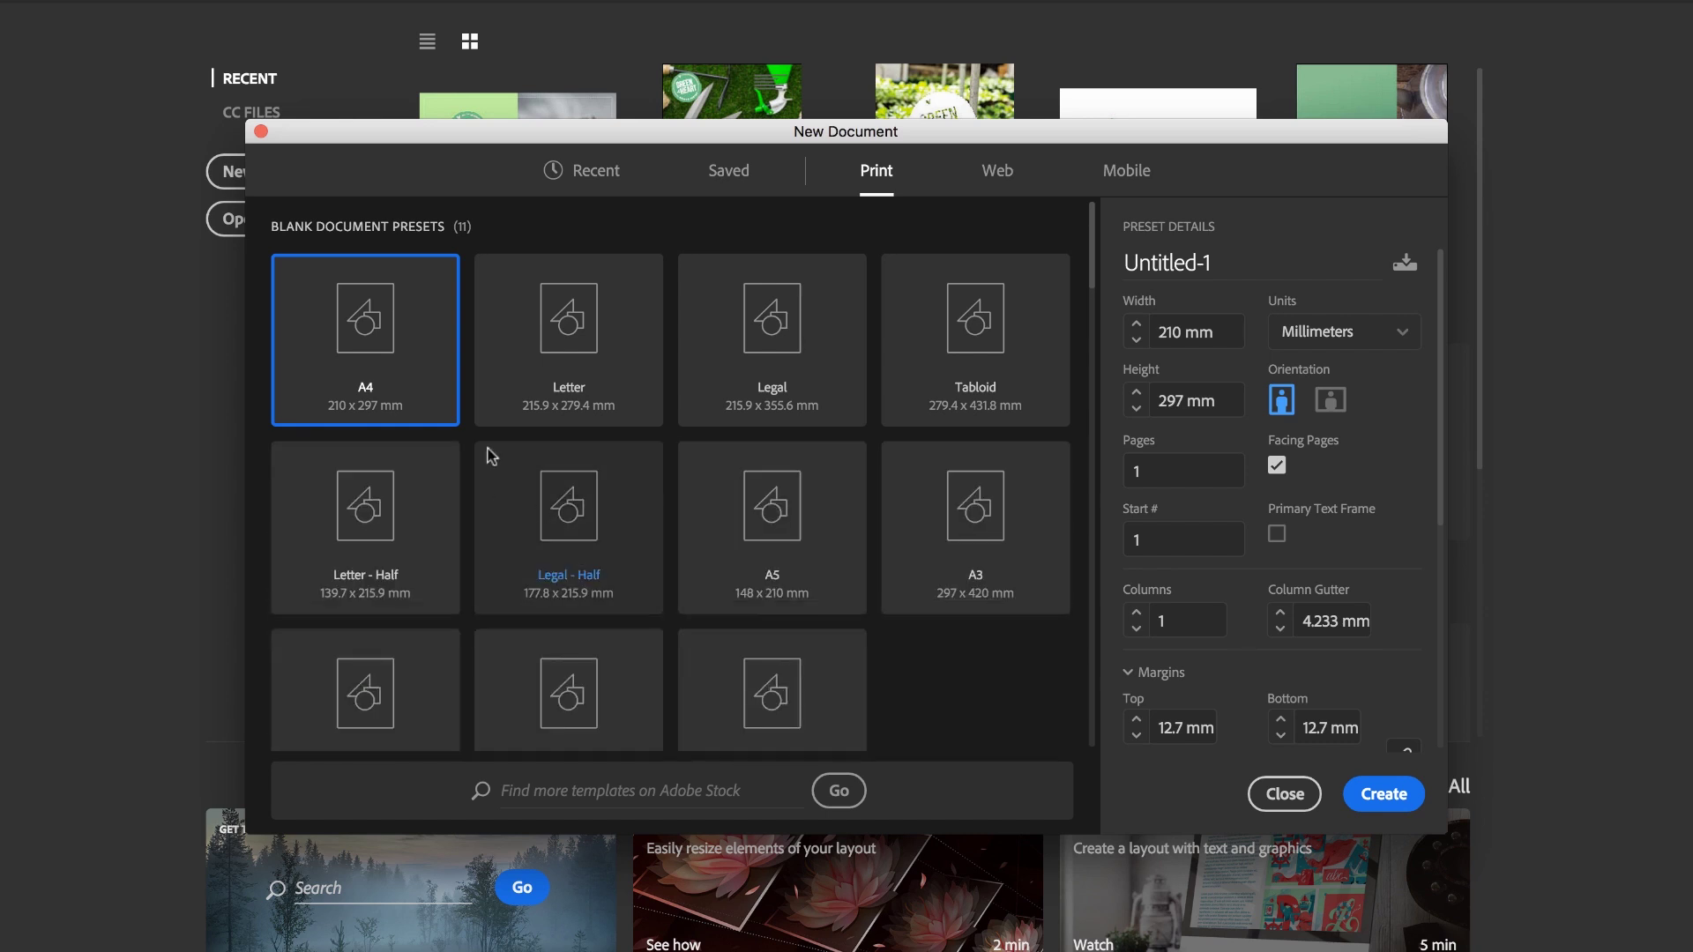
pyautogui.scroll(-2, 719, 541)
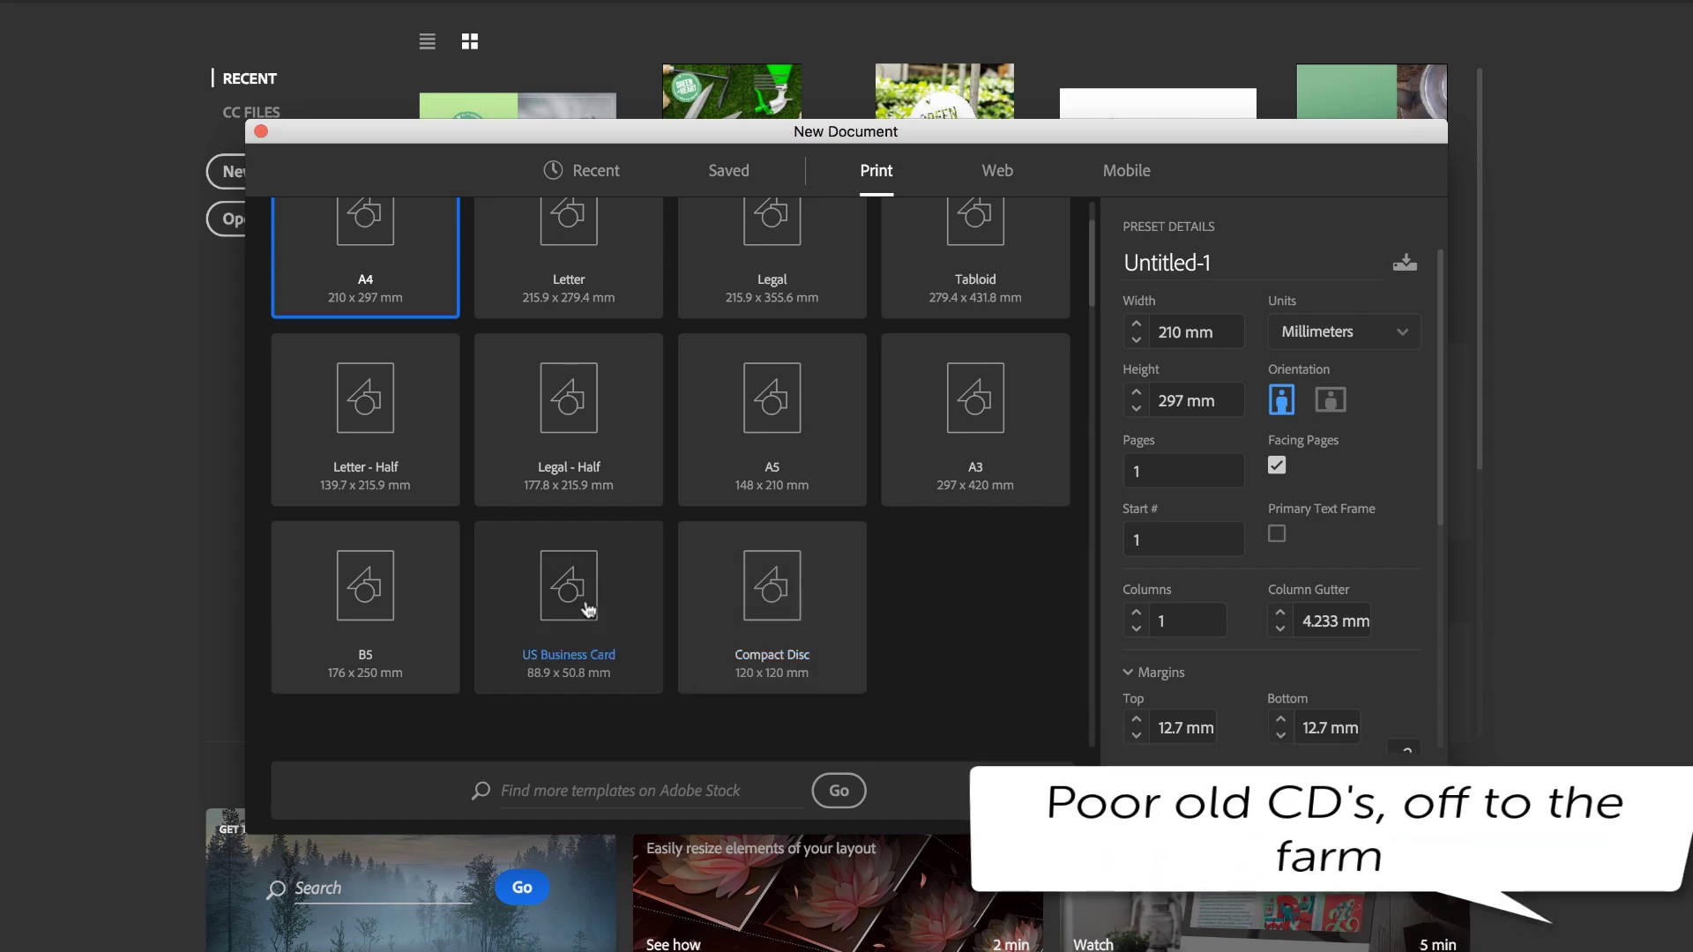
pyautogui.scroll(2, 585, 606)
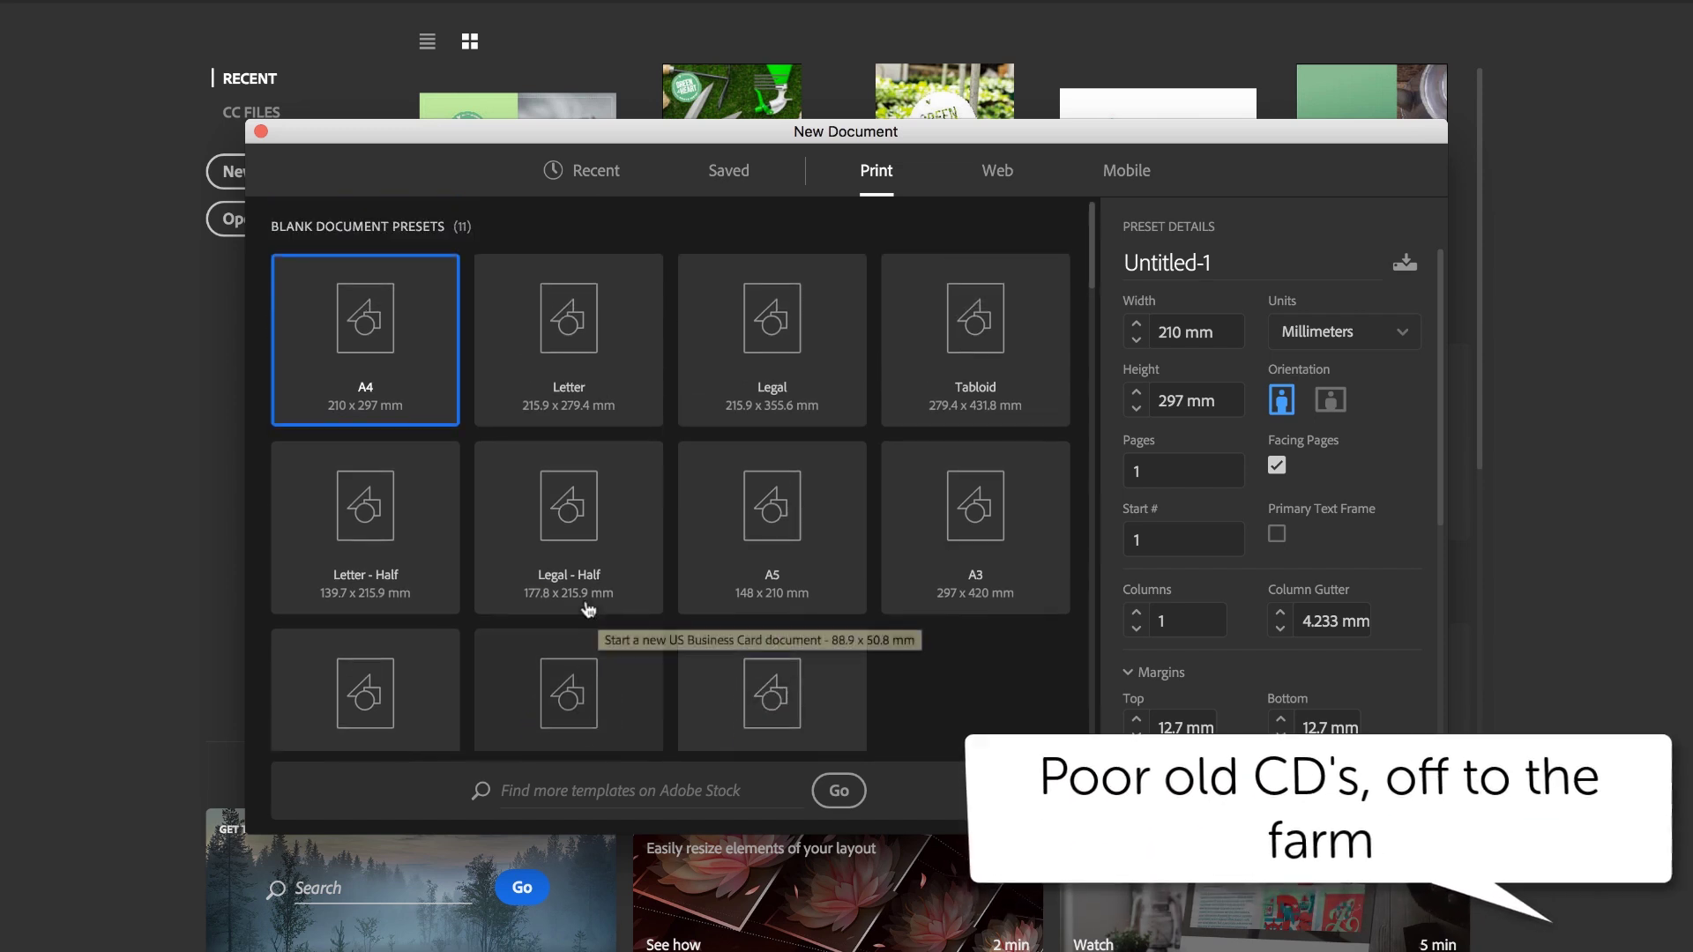
pyautogui.click(993, 174)
pyautogui.click(1129, 169)
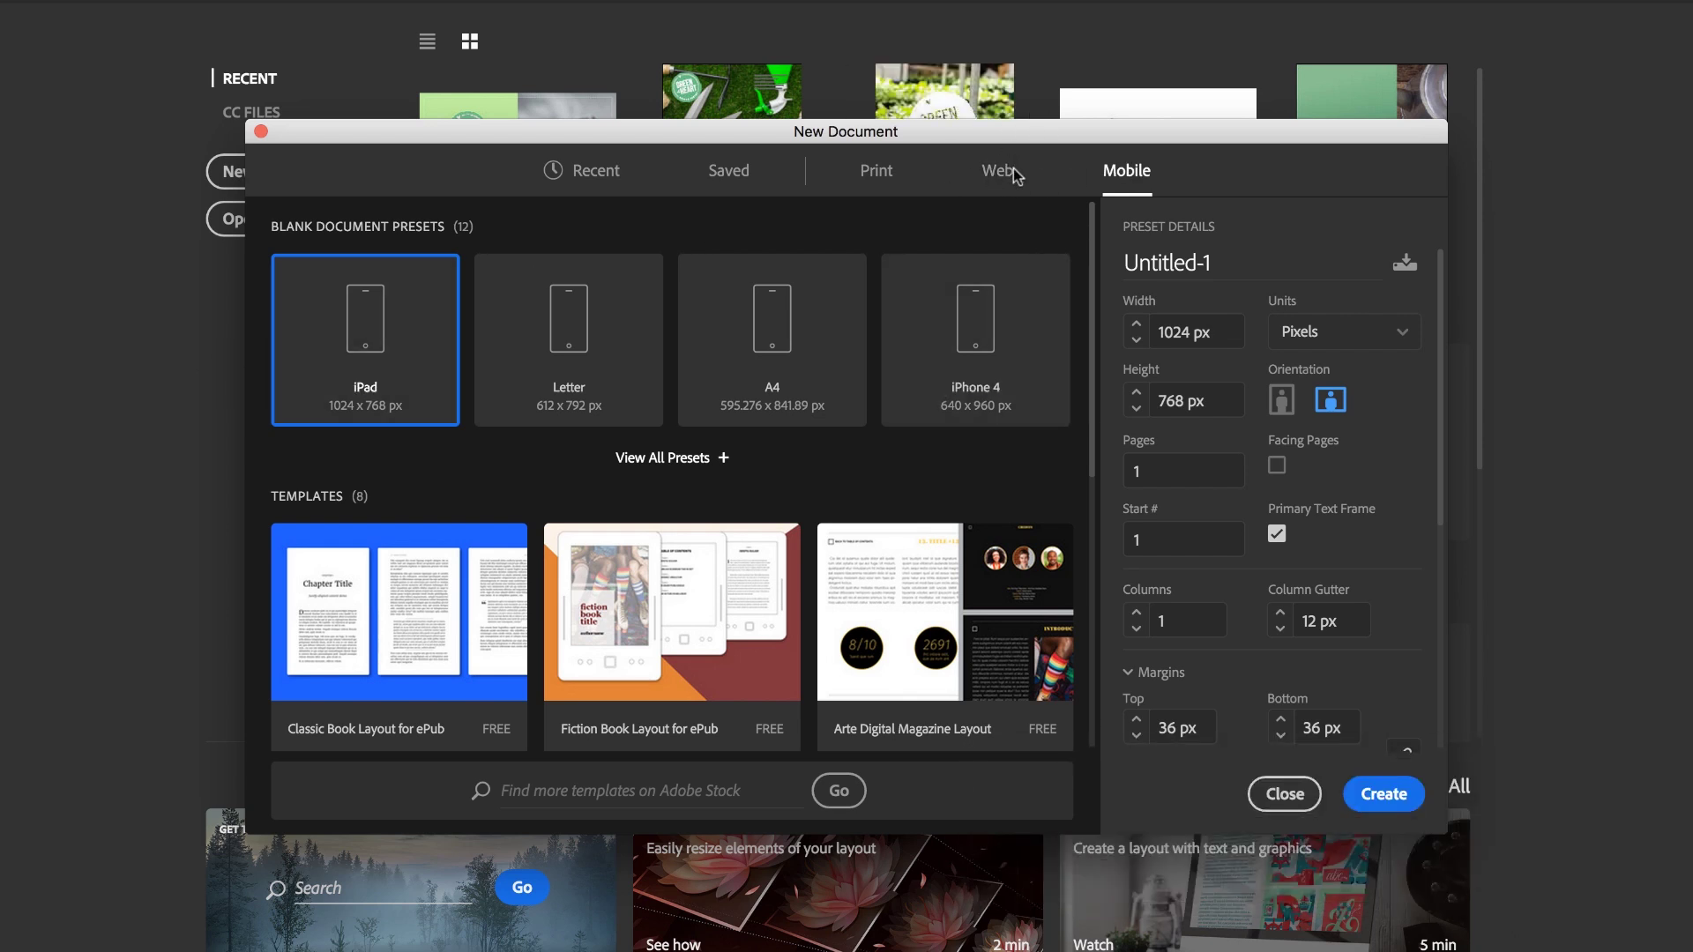
pyautogui.click(878, 172)
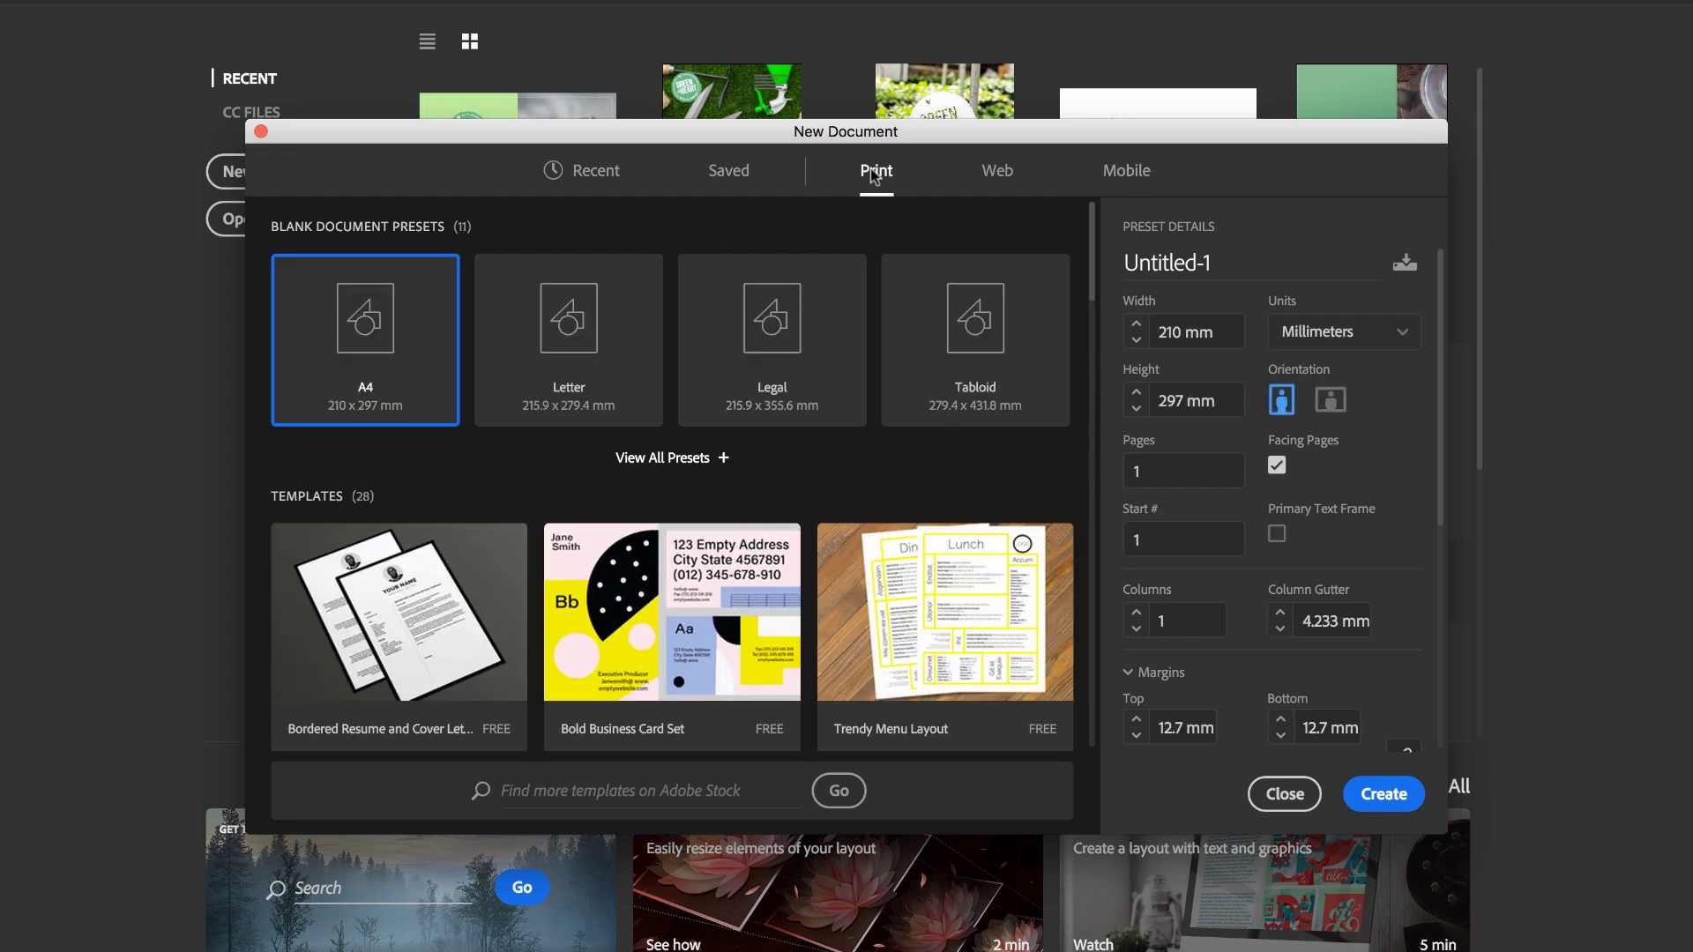
pyautogui.click(664, 467)
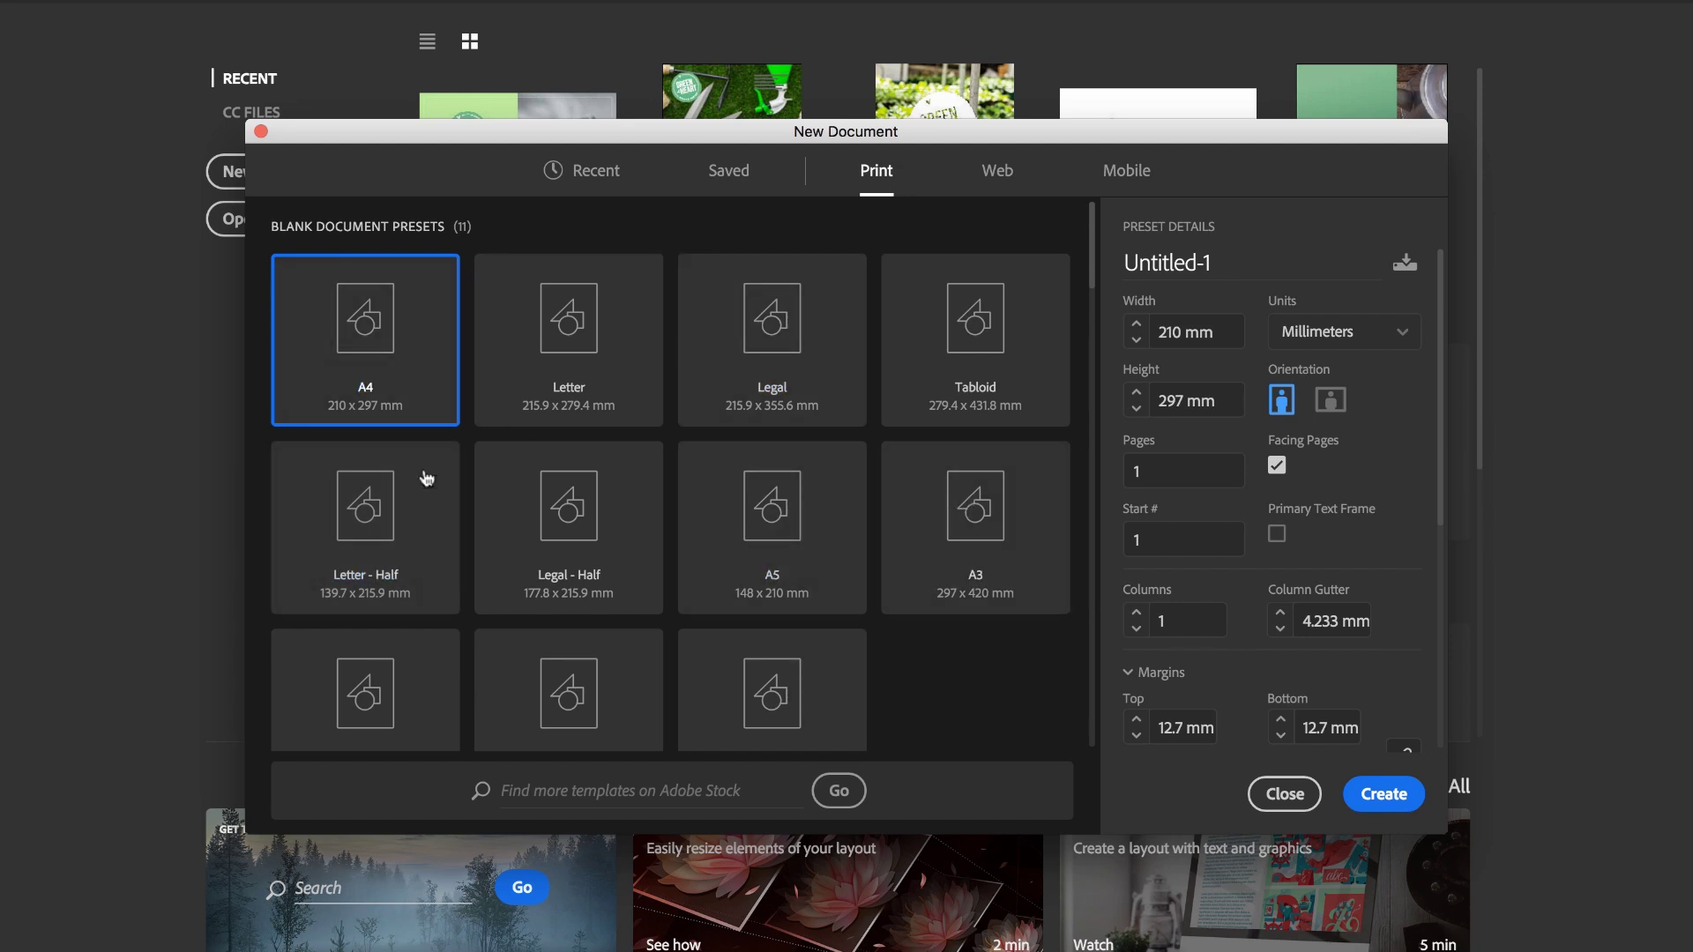
# Pick the Letter - Half preset, switch units to inches and set landscape orientation.
pyautogui.click(381, 539)
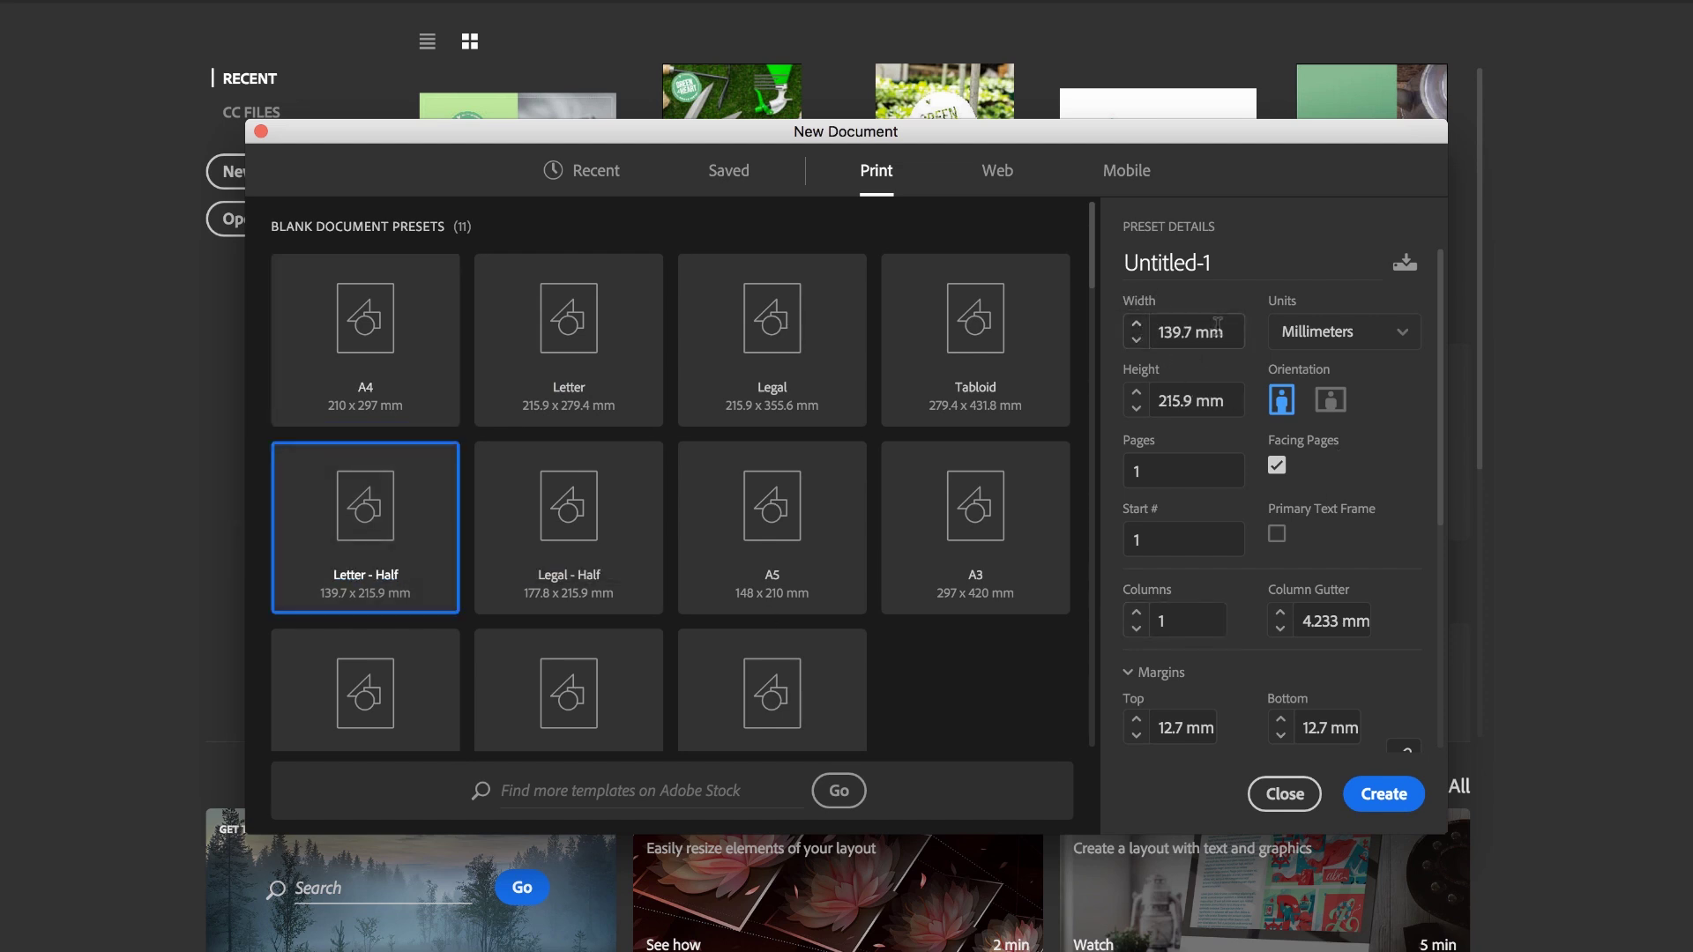
pyautogui.click(1310, 350)
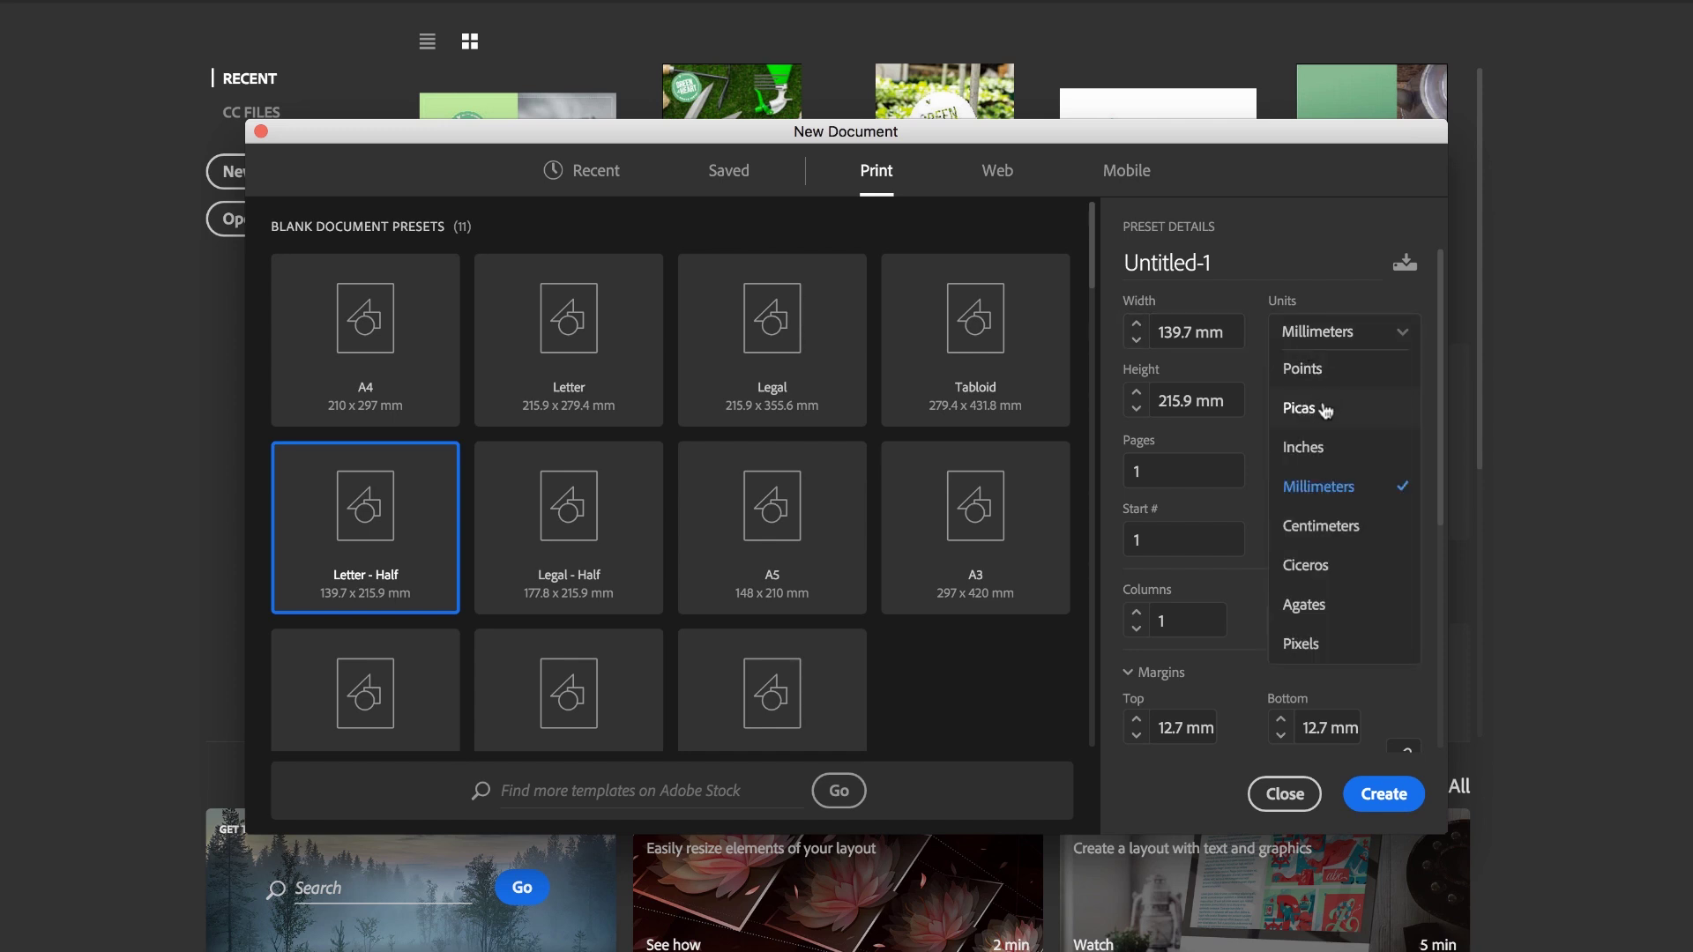
pyautogui.click(1303, 447)
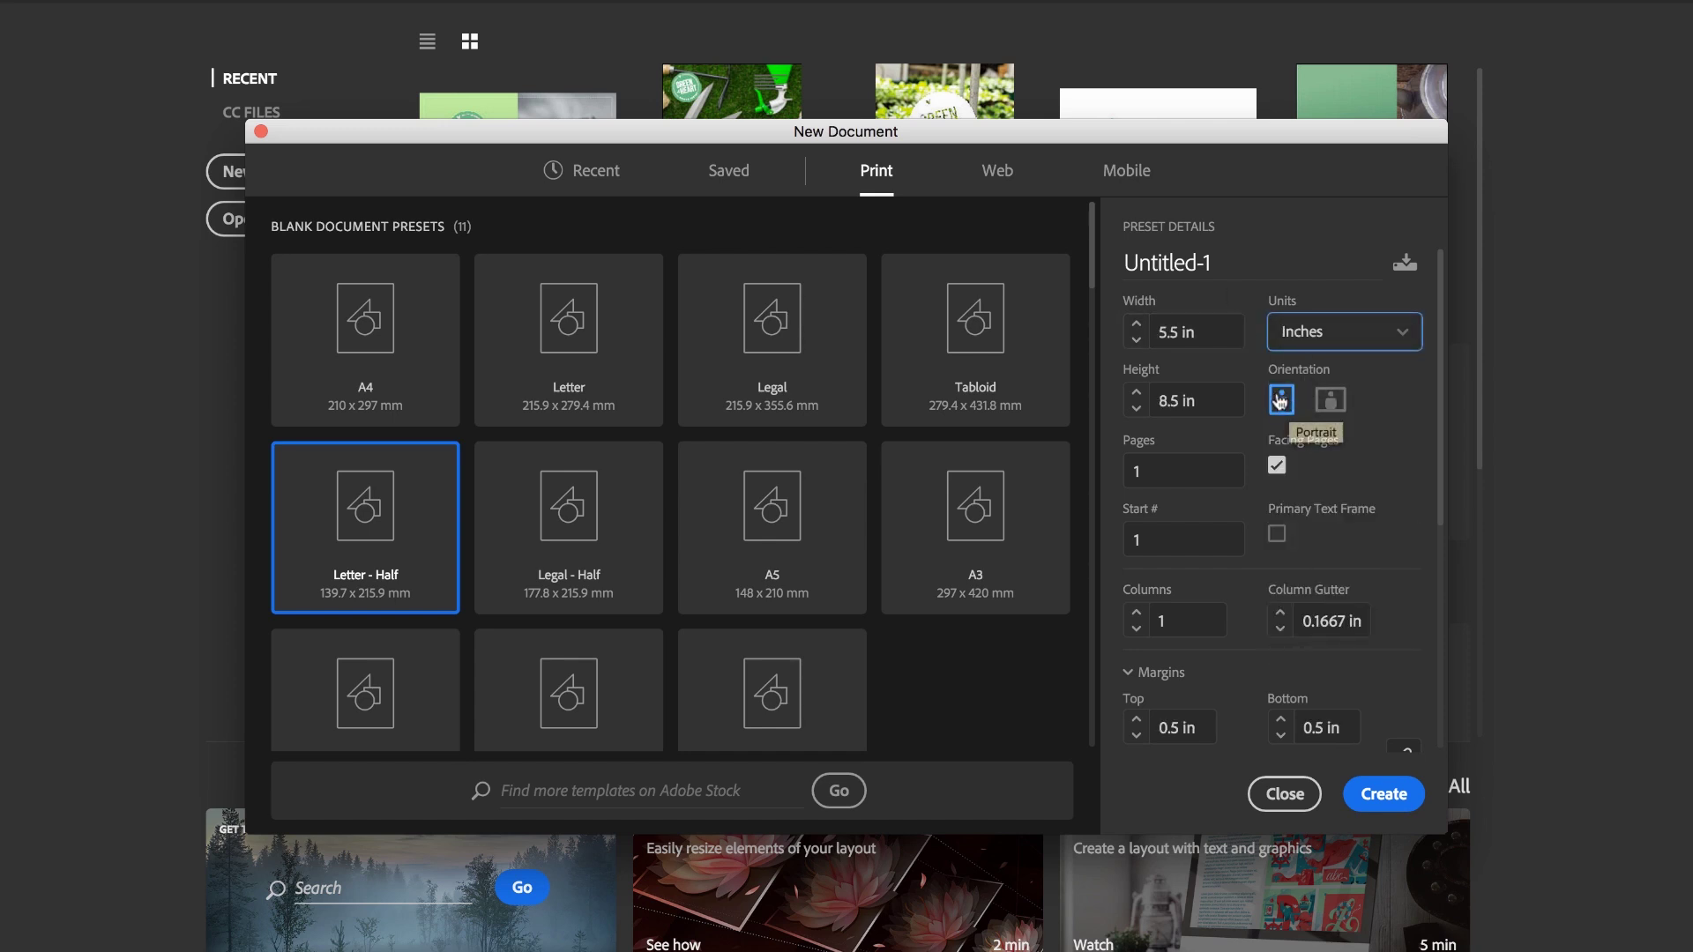
pyautogui.click(1331, 403)
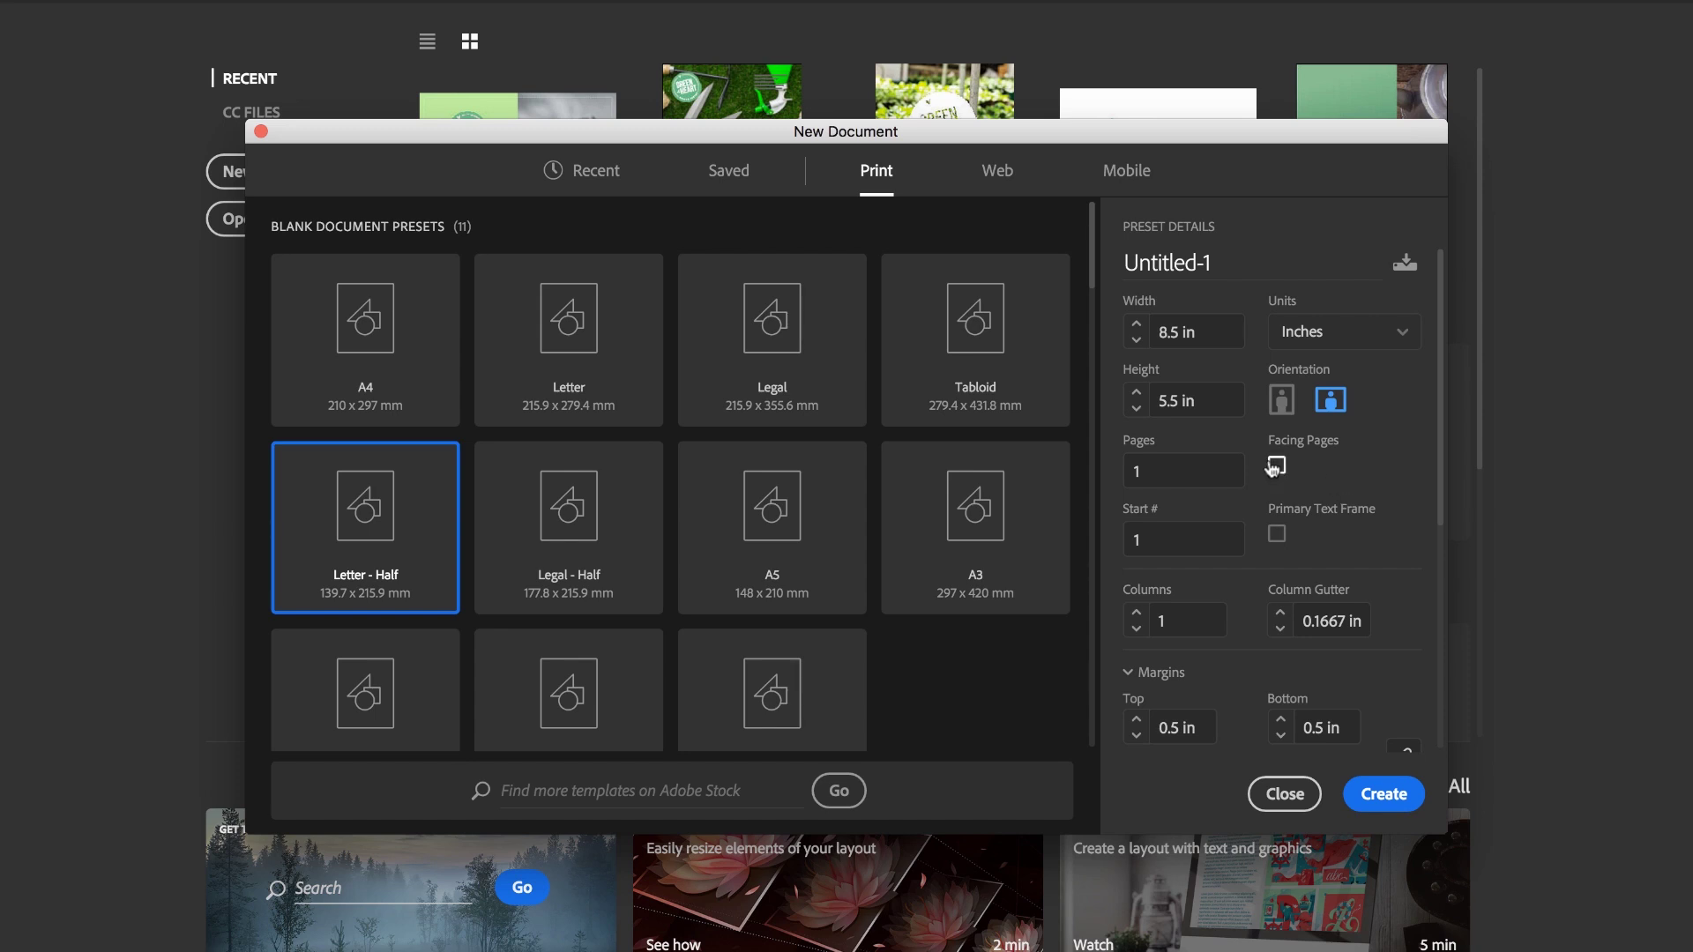
# Scroll the preset details, collapse Margins and expand the Bleed and Slug section showing 0 in.
pyautogui.scroll(-1, 1381, 477)
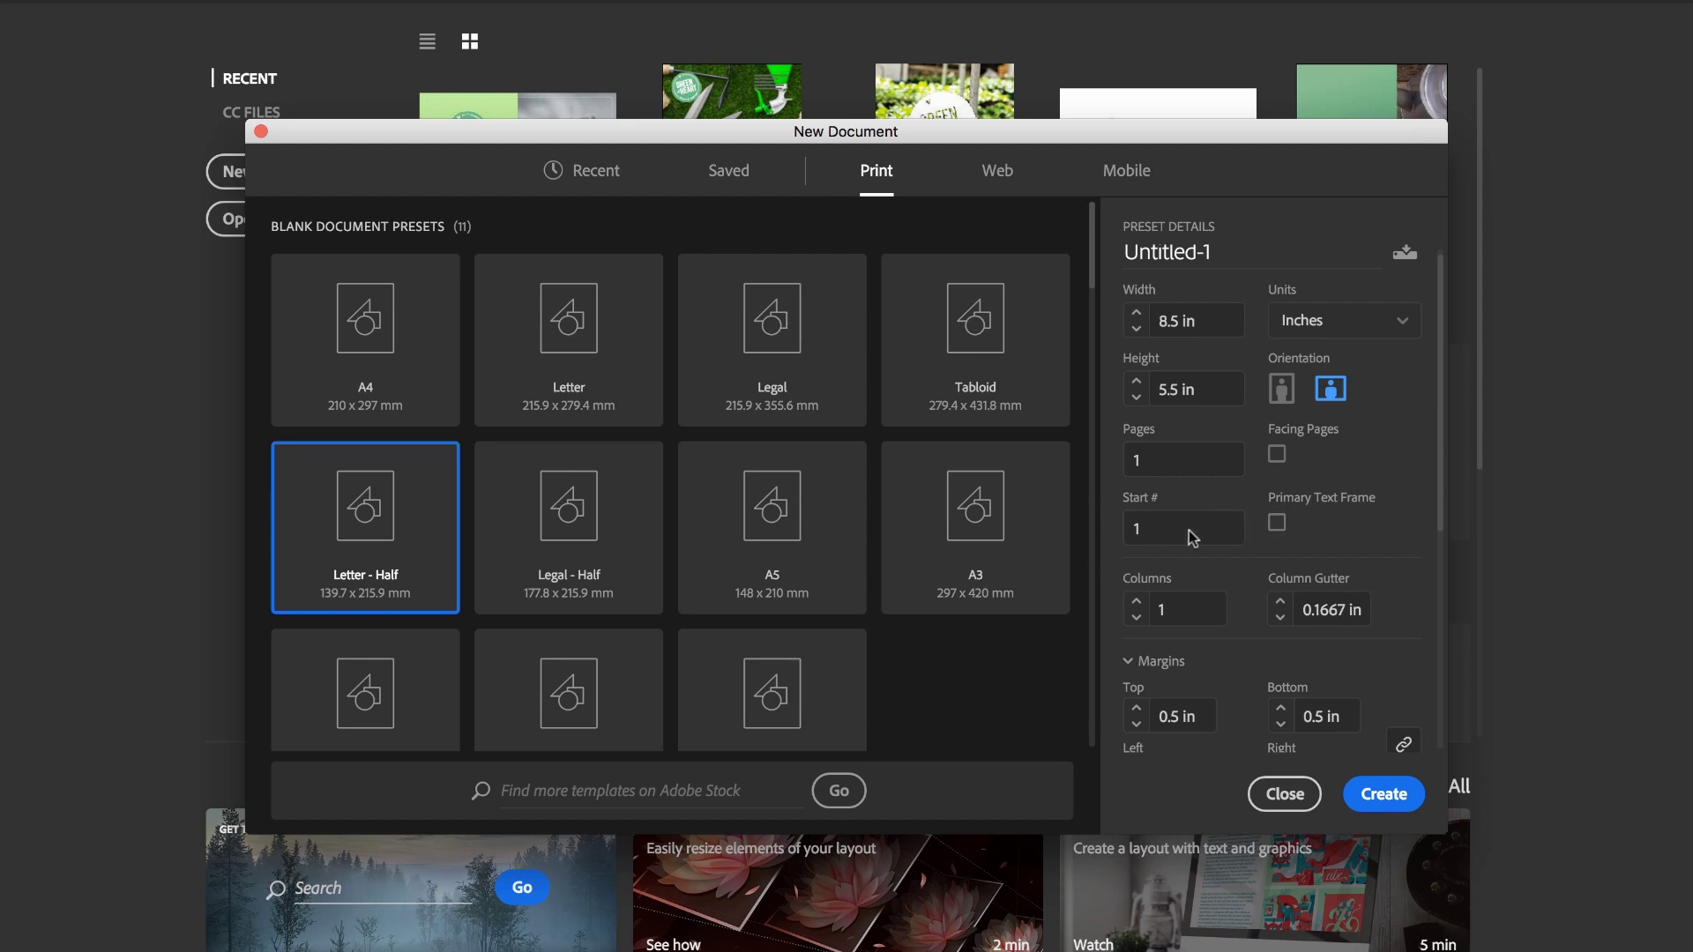
pyautogui.scroll(-3, 1296, 485)
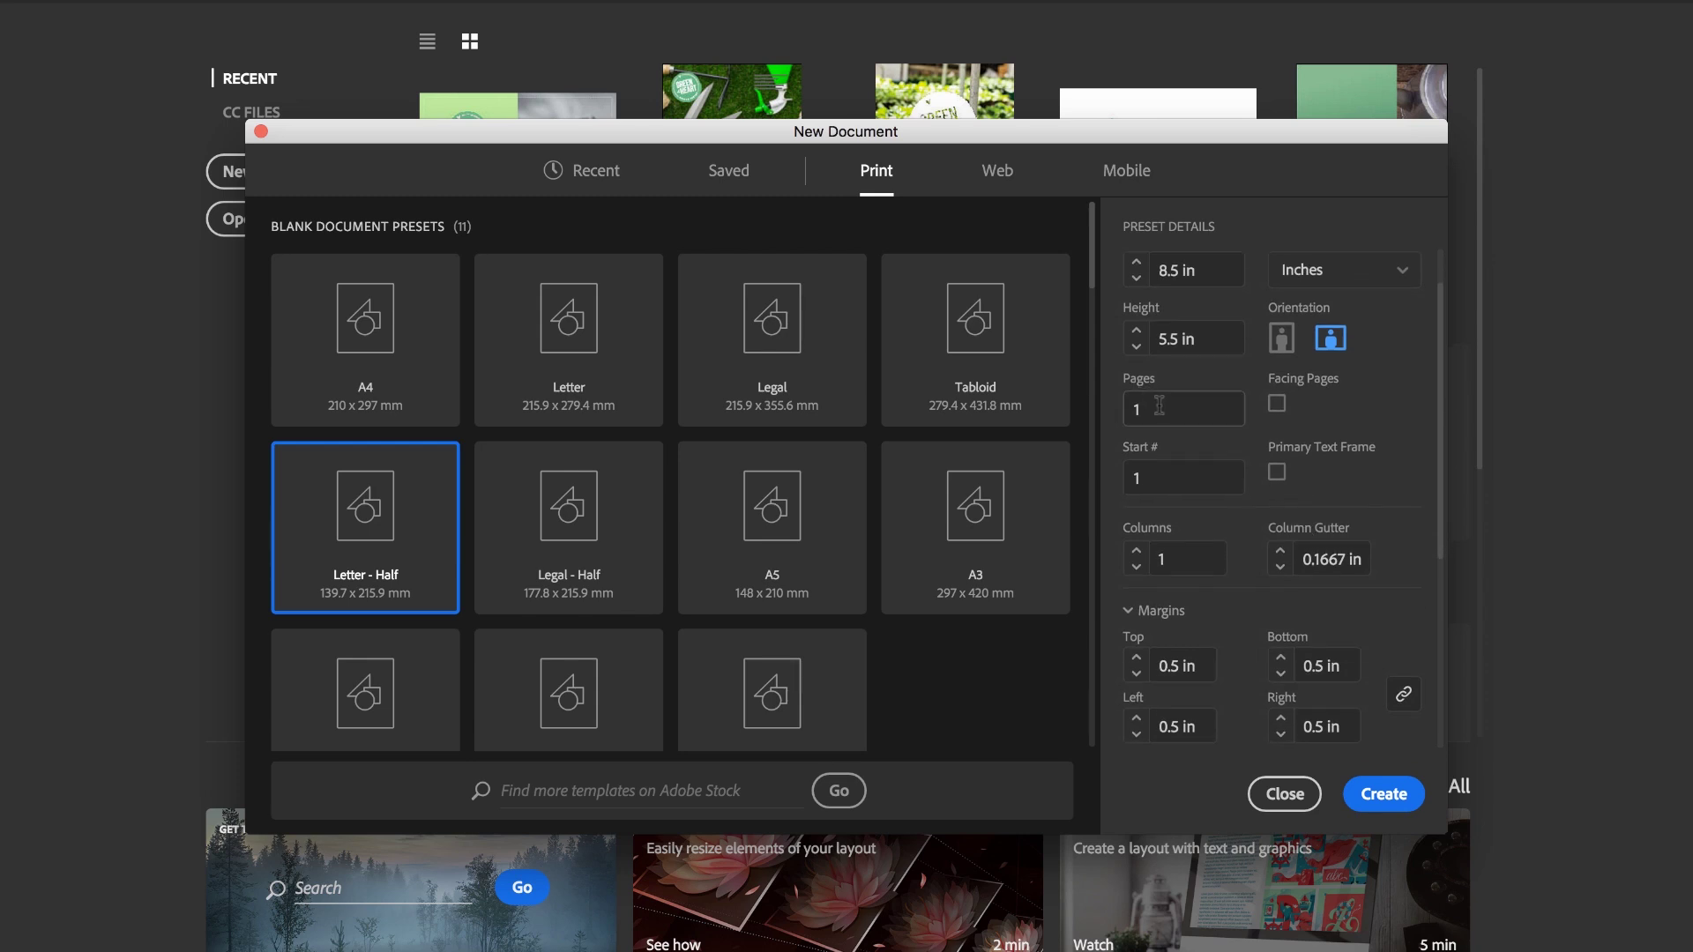
pyautogui.scroll(-5, 1159, 405)
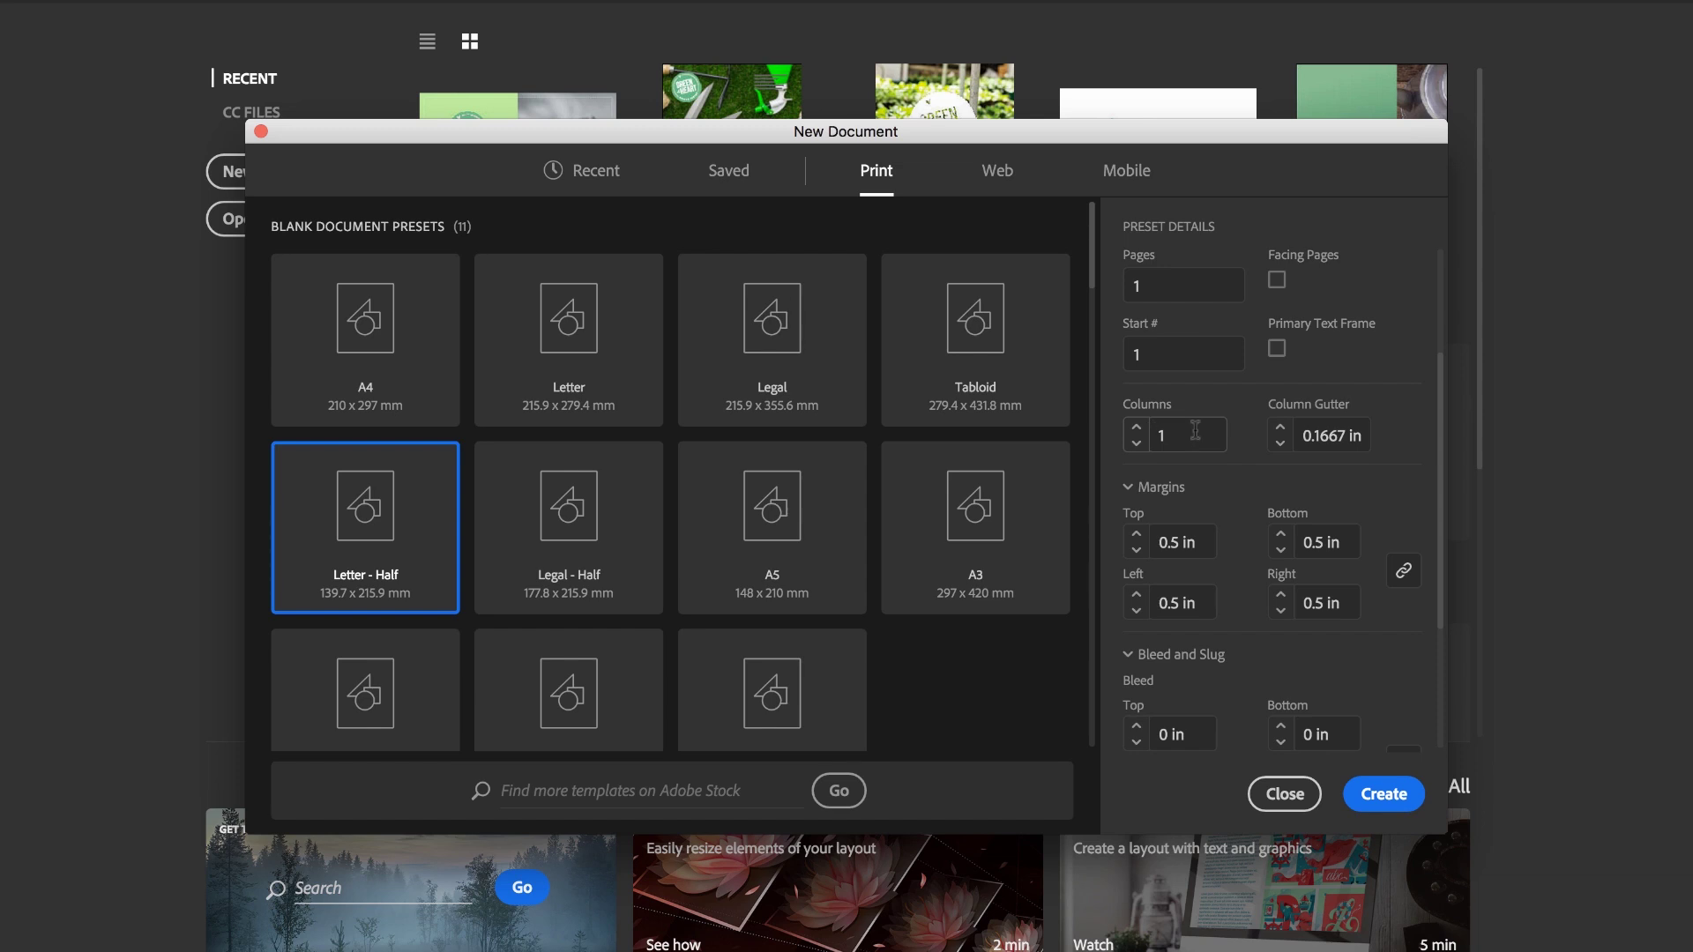
pyautogui.scroll(-1, 1195, 430)
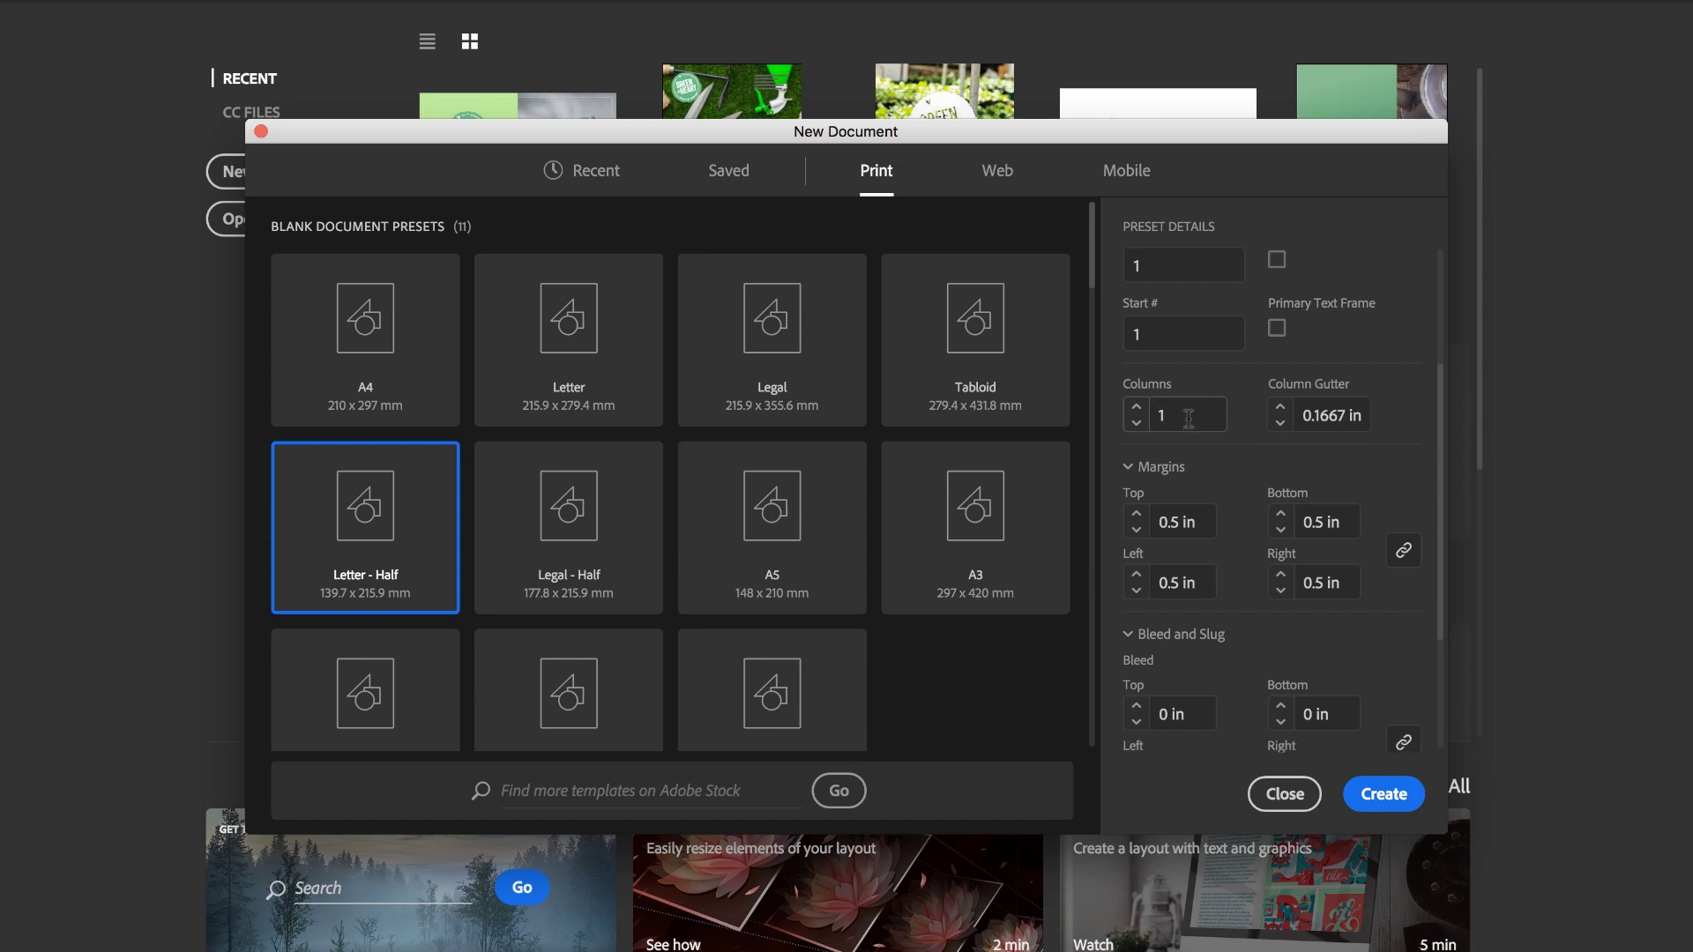
pyautogui.scroll(-3, 1188, 419)
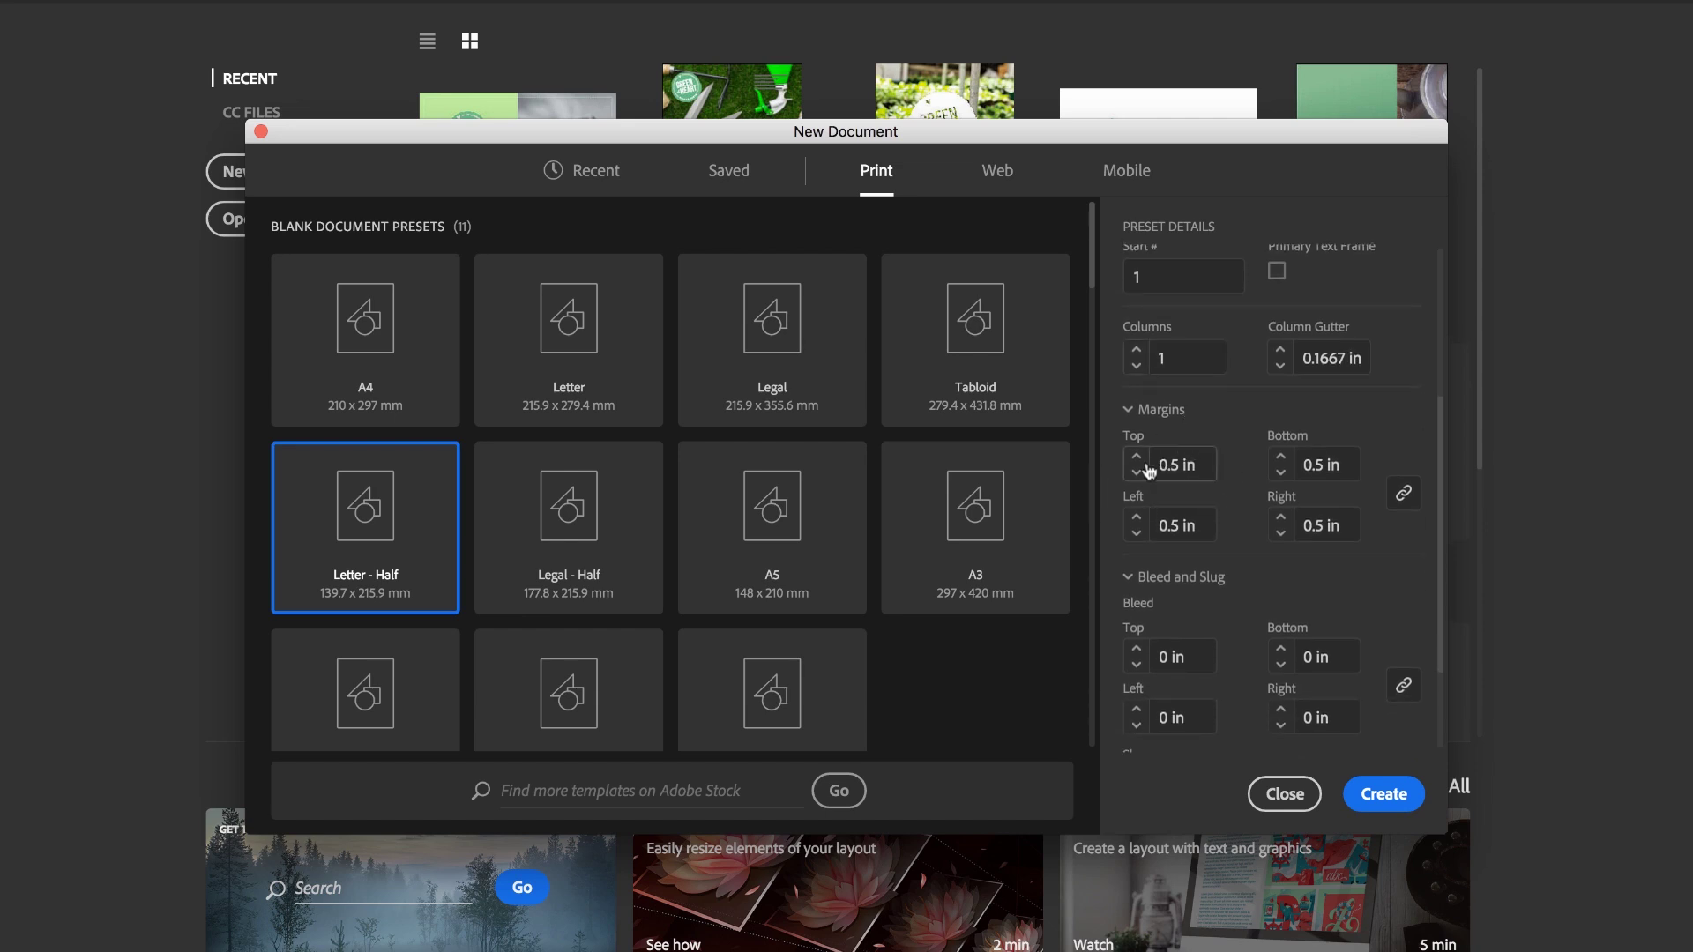
pyautogui.scroll(-4, 1200, 489)
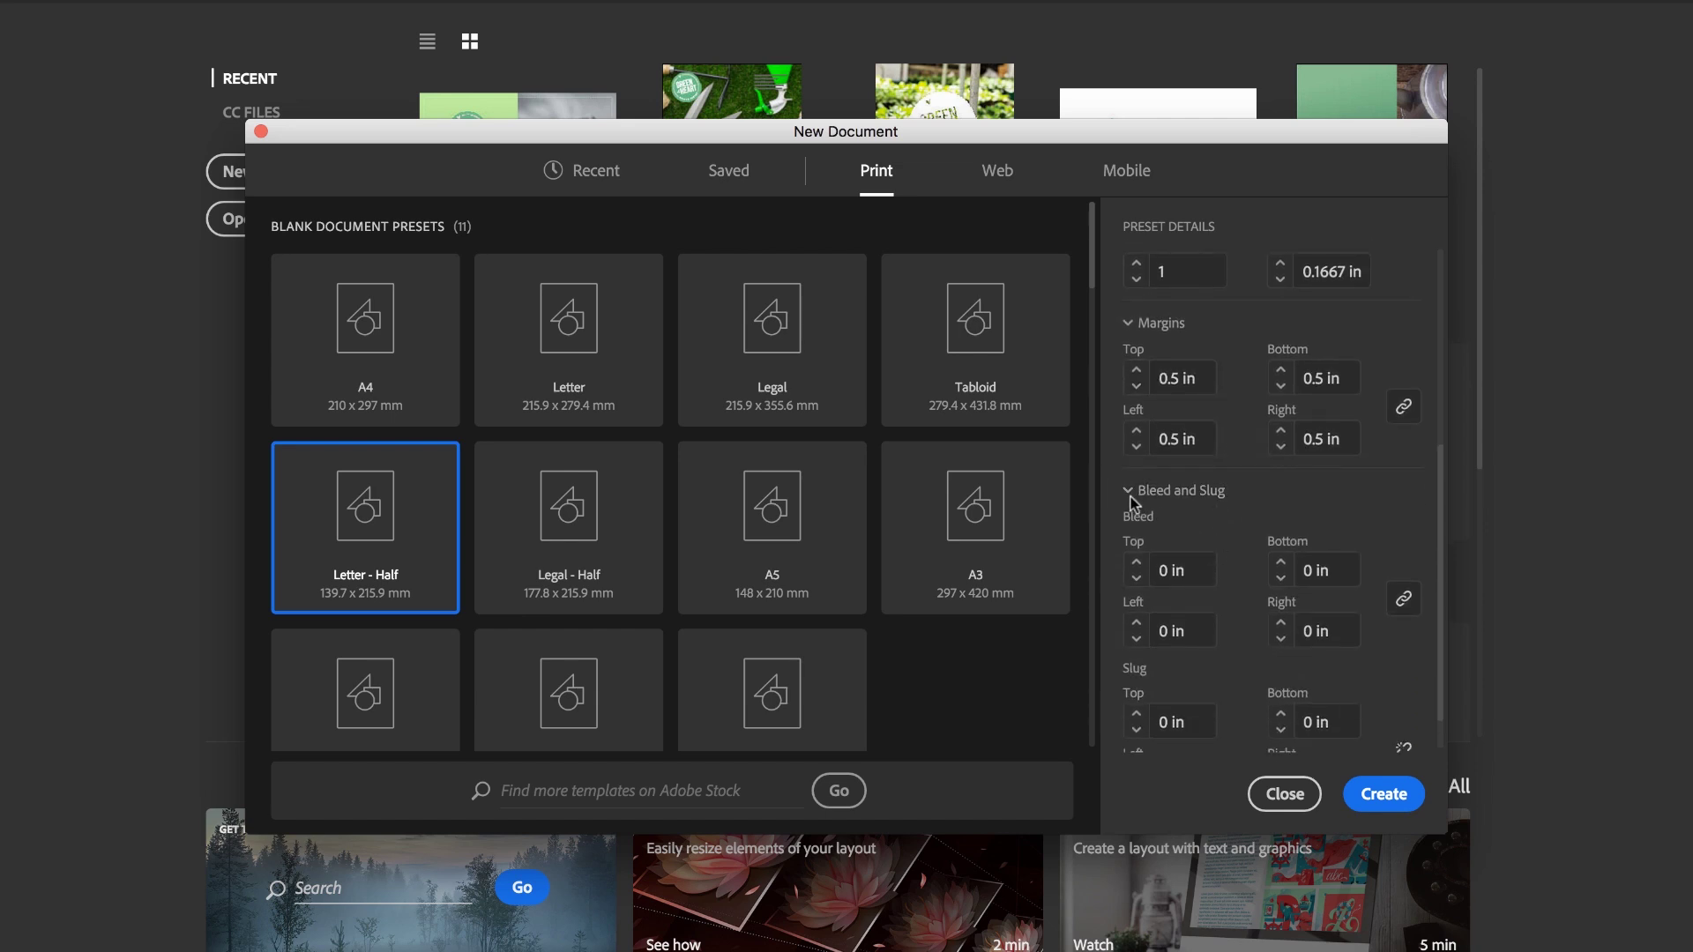
pyautogui.click(1131, 499)
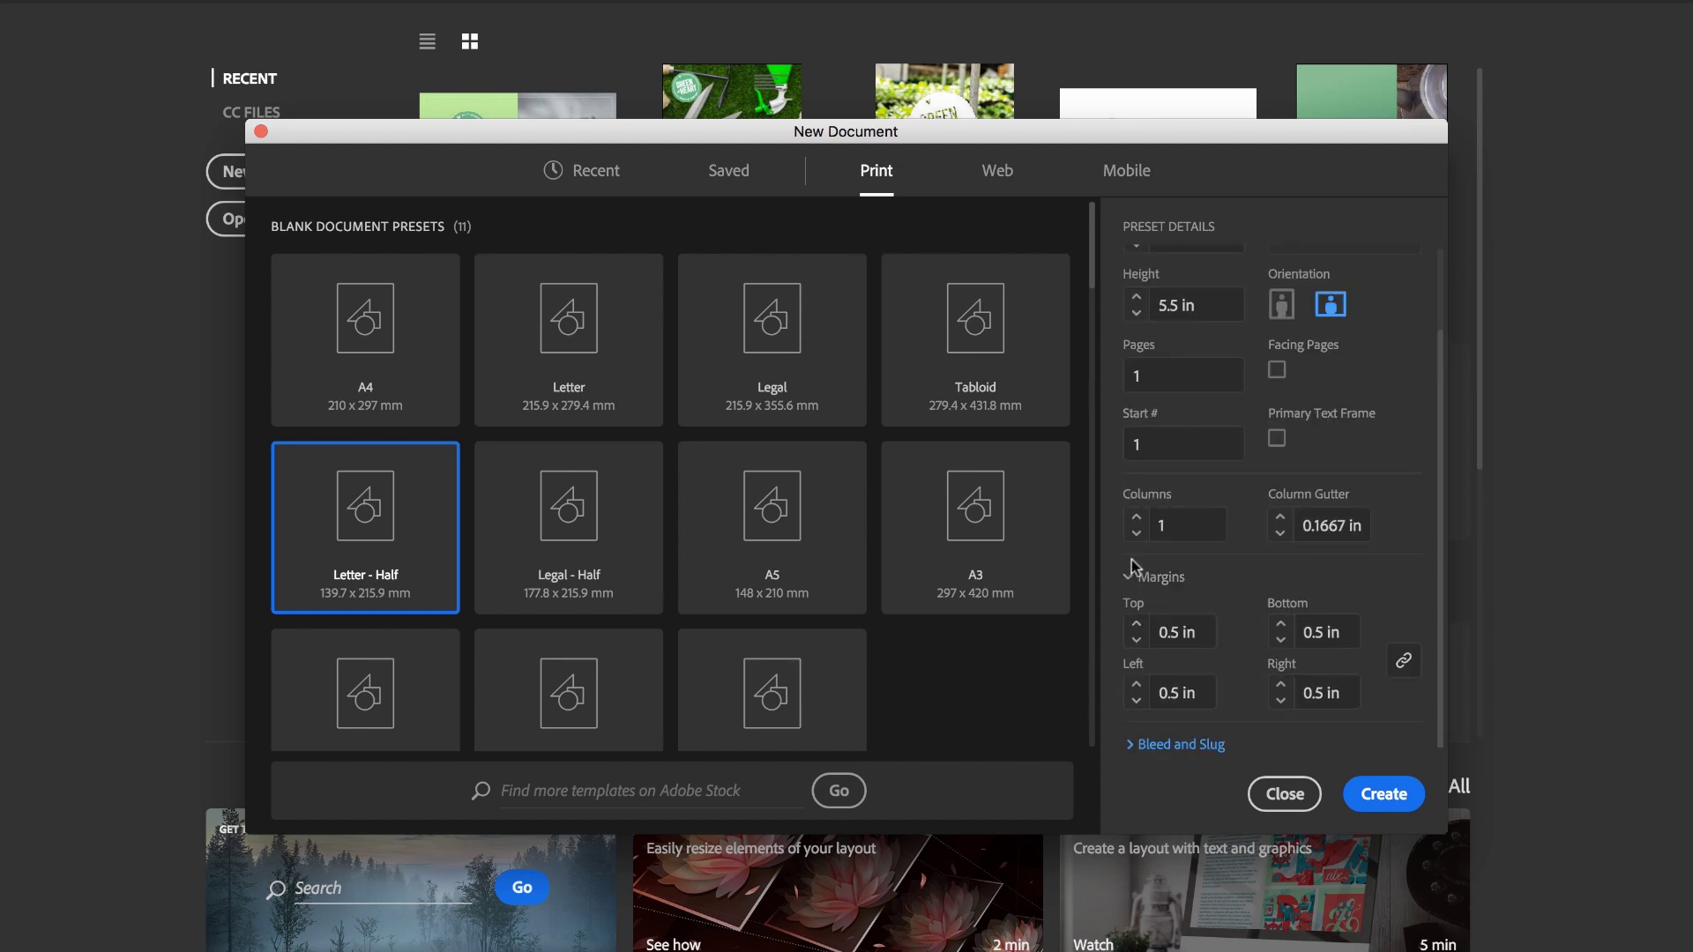
pyautogui.click(1130, 582)
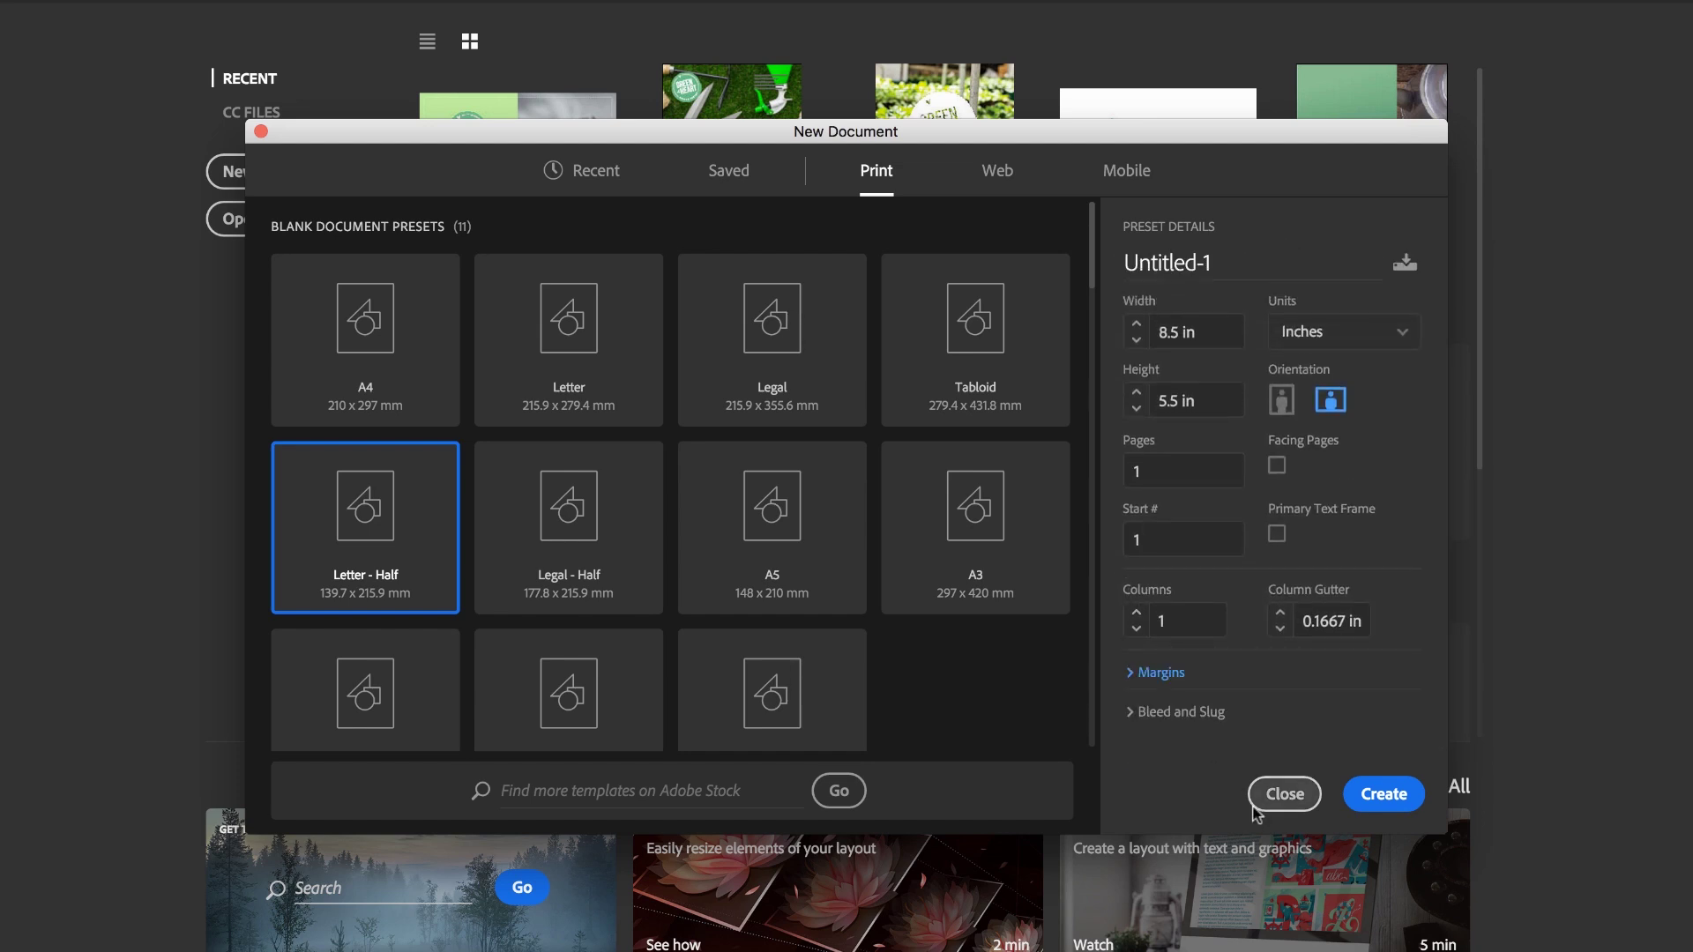
pyautogui.click(1131, 675)
pyautogui.click(1128, 582)
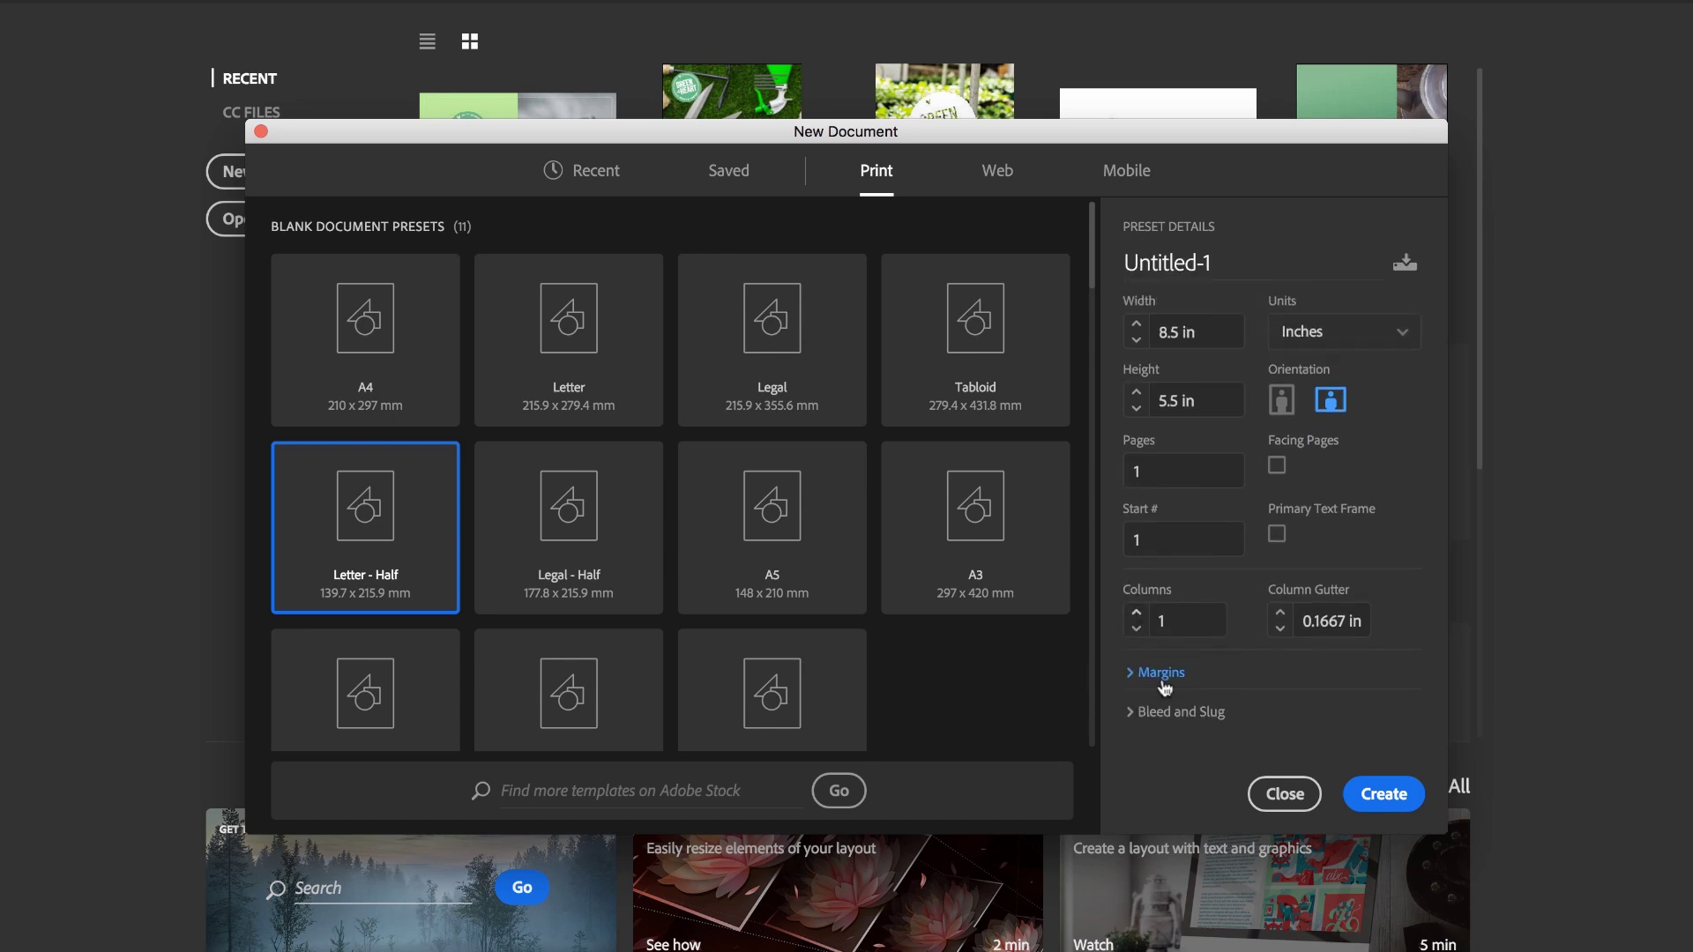
pyautogui.click(1131, 714)
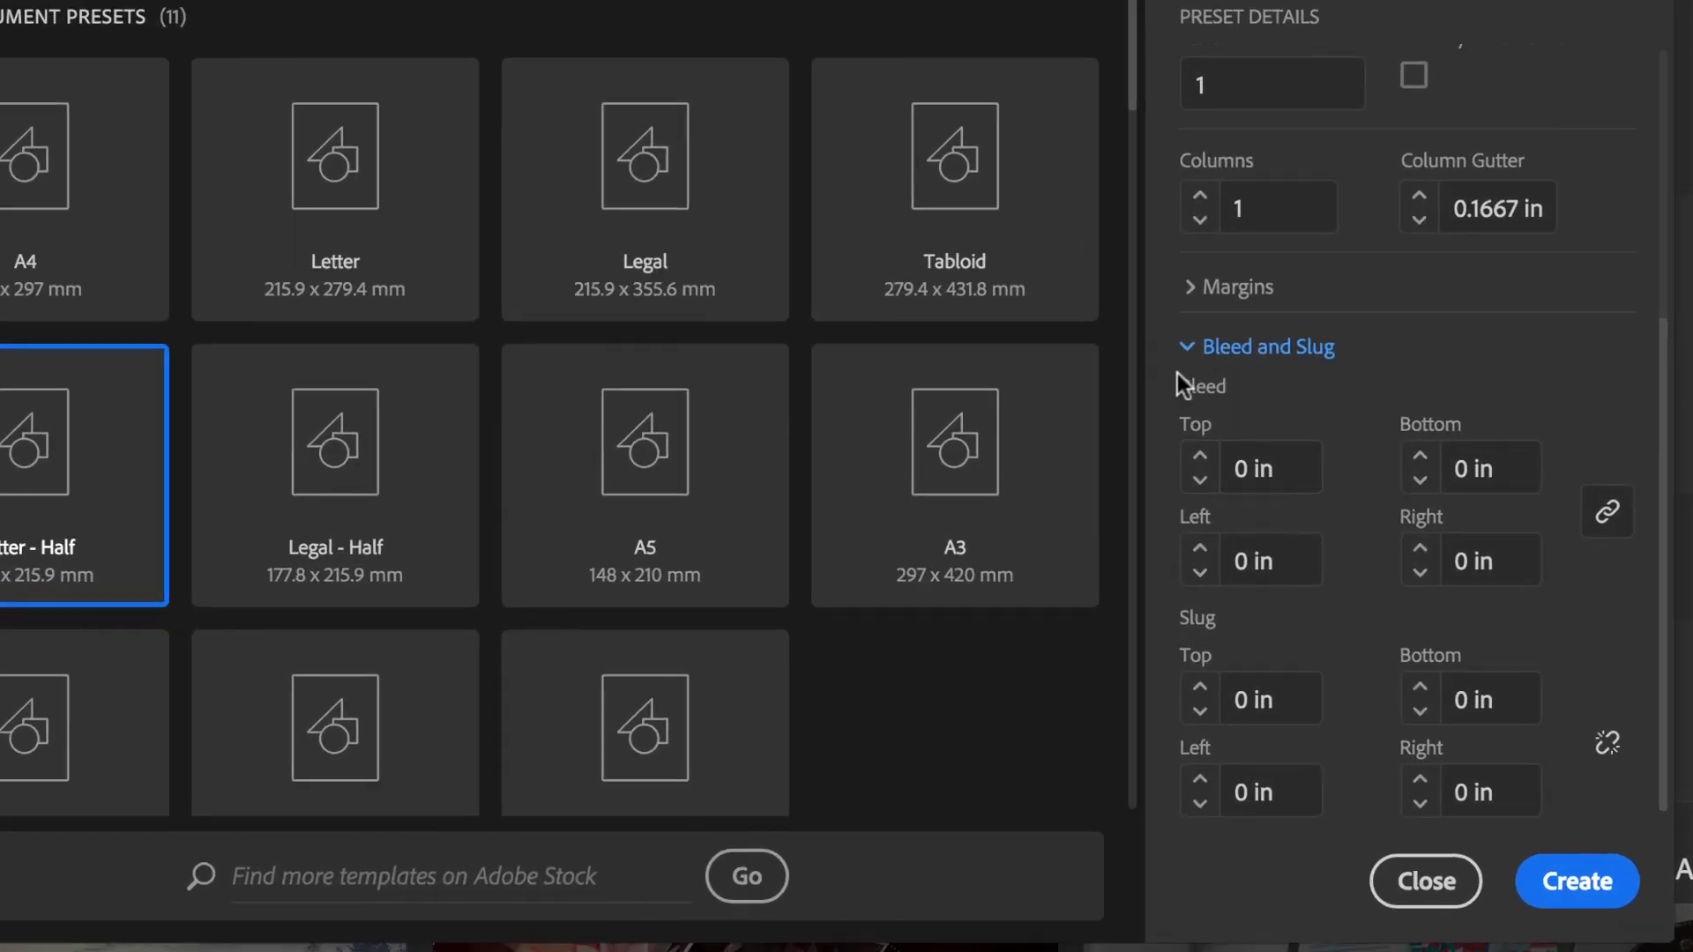
# Enter a 0.125 in top bleed with the link on so all four sides match.
pyautogui.click(1296, 469)
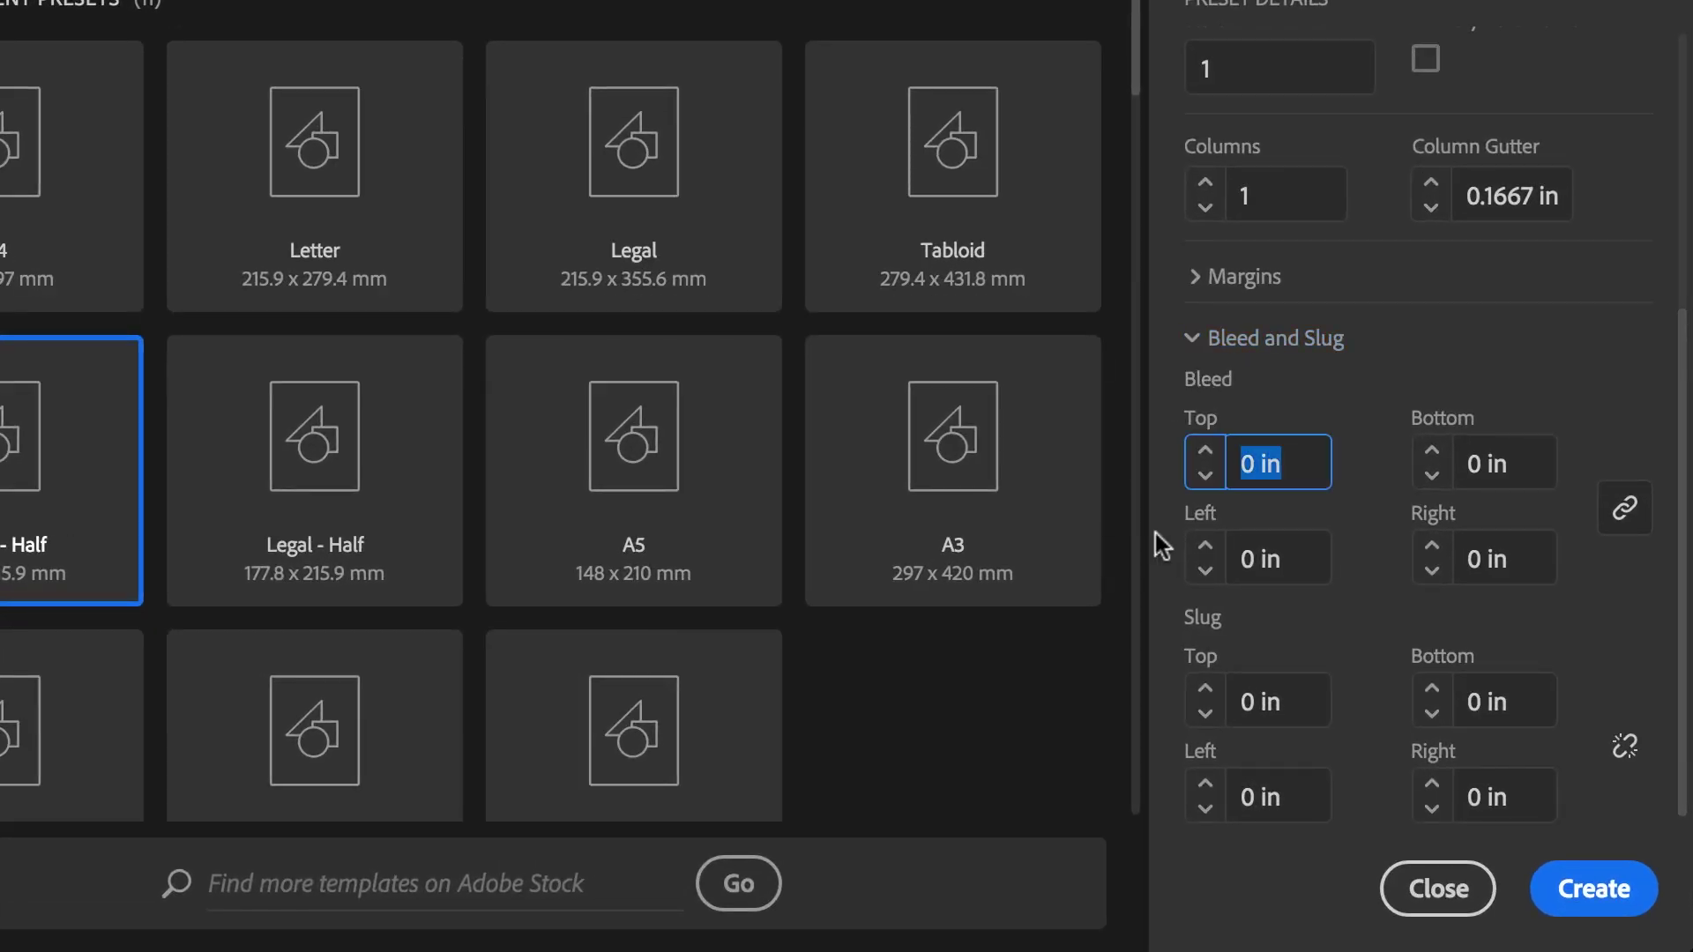
pyautogui.write('.125')
pyautogui.press('Tab')
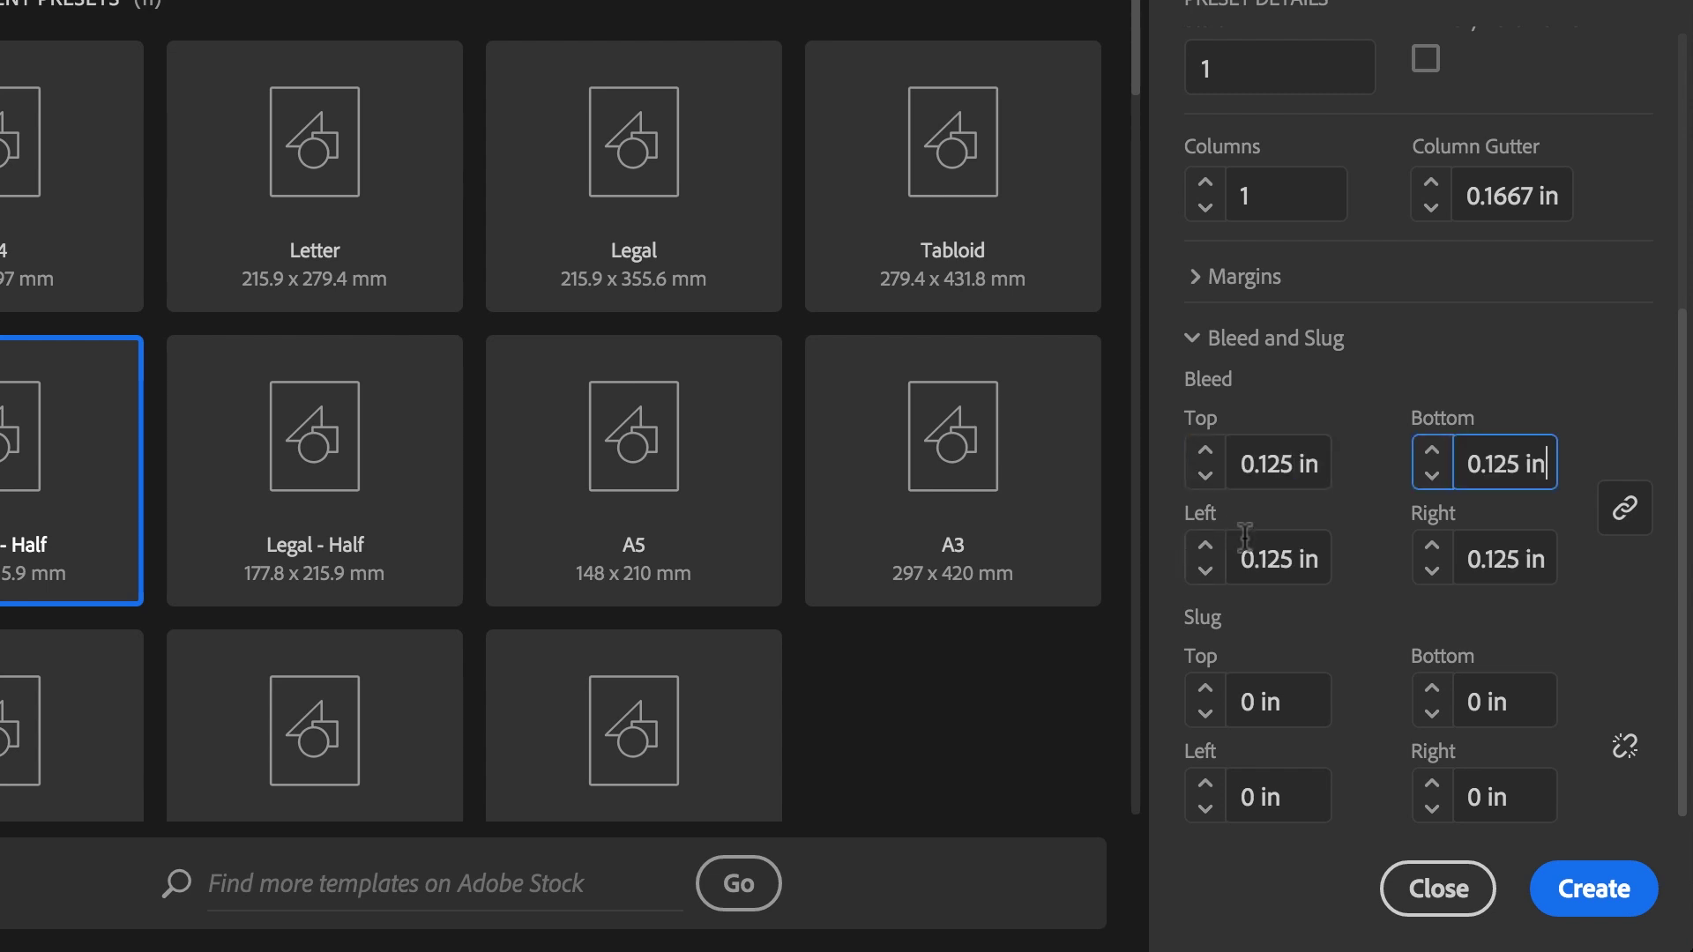
pyautogui.click(1284, 465)
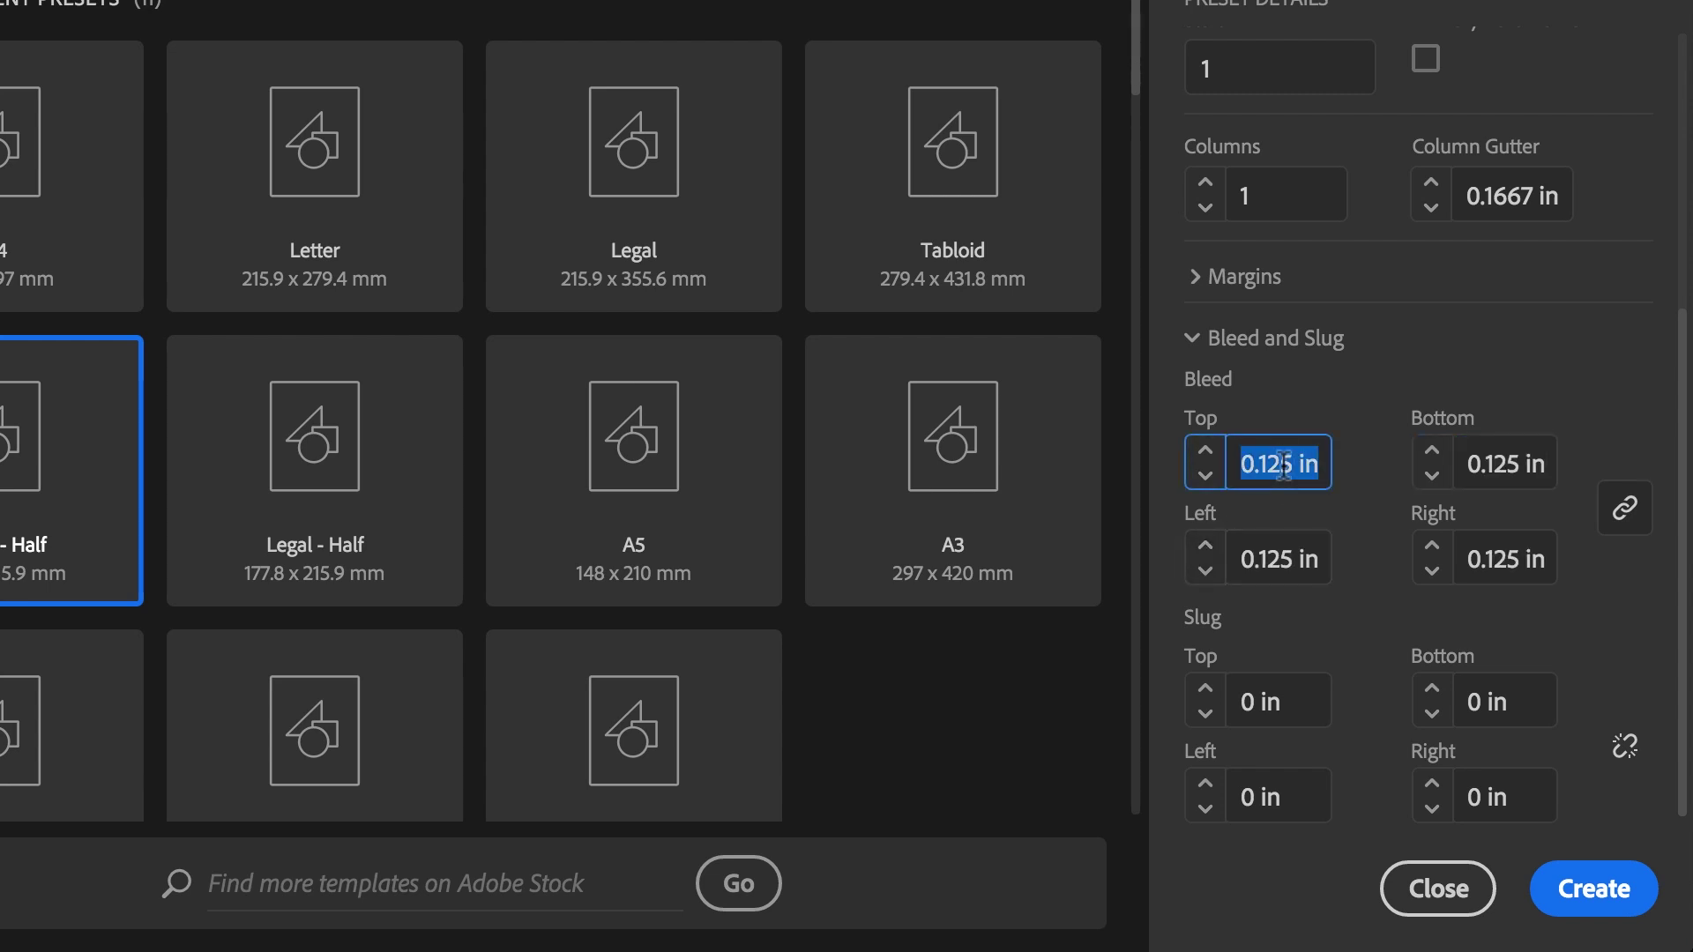
pyautogui.write('3mm')
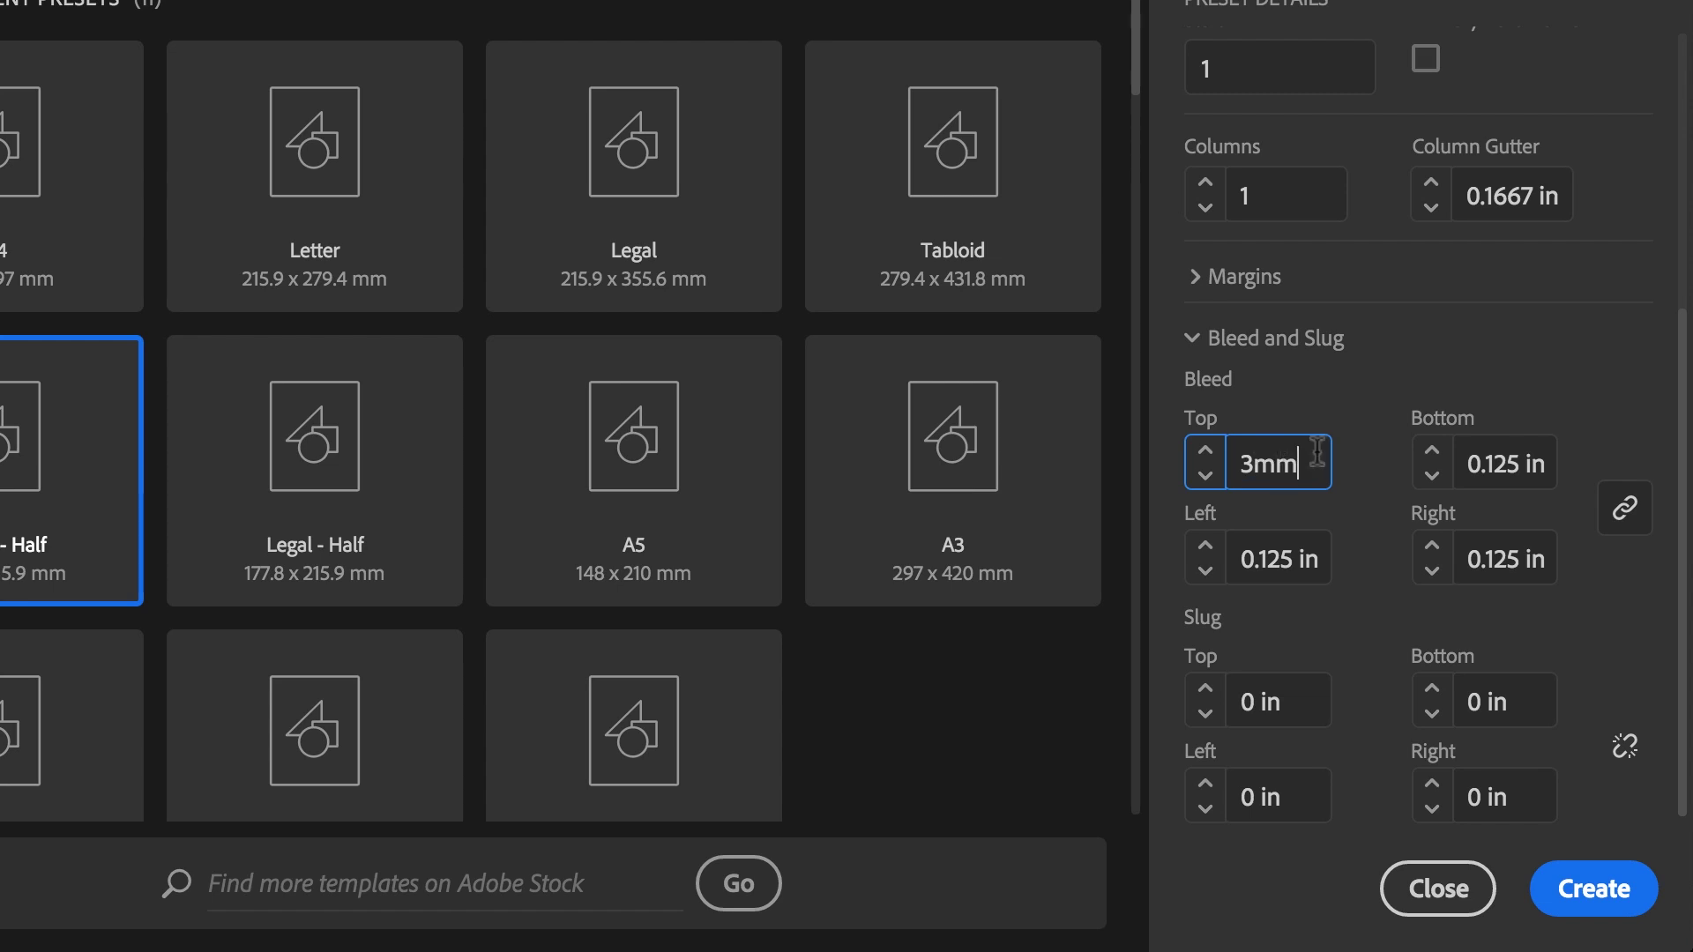
pyautogui.click(1270, 559)
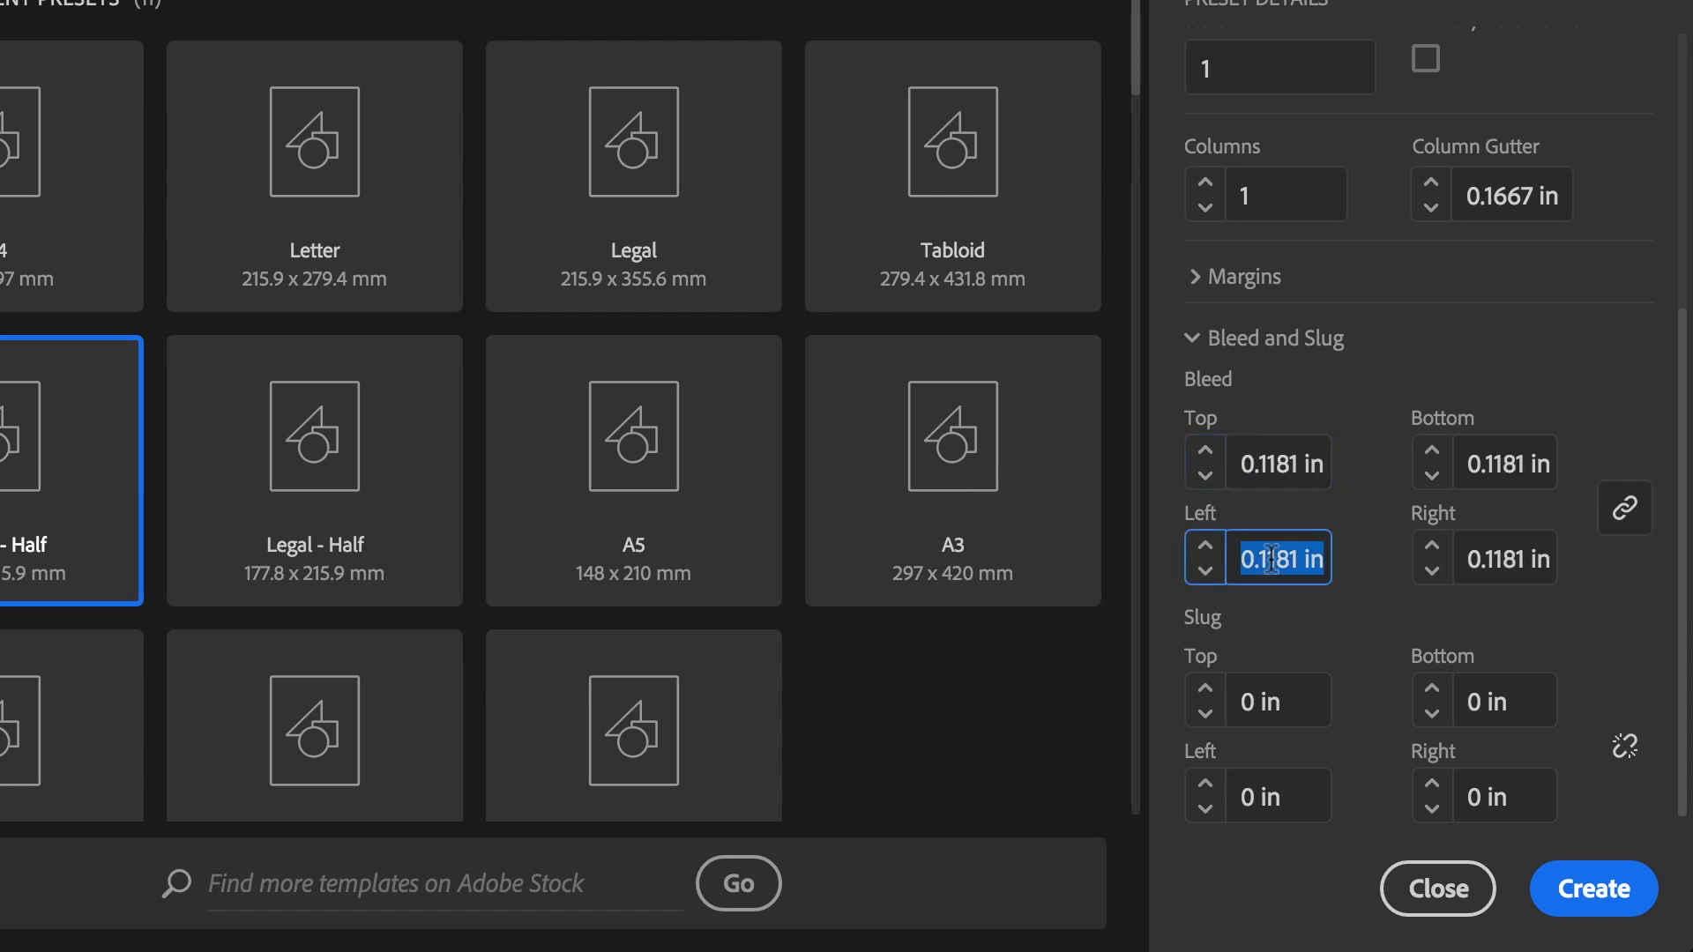
pyautogui.click(1280, 464)
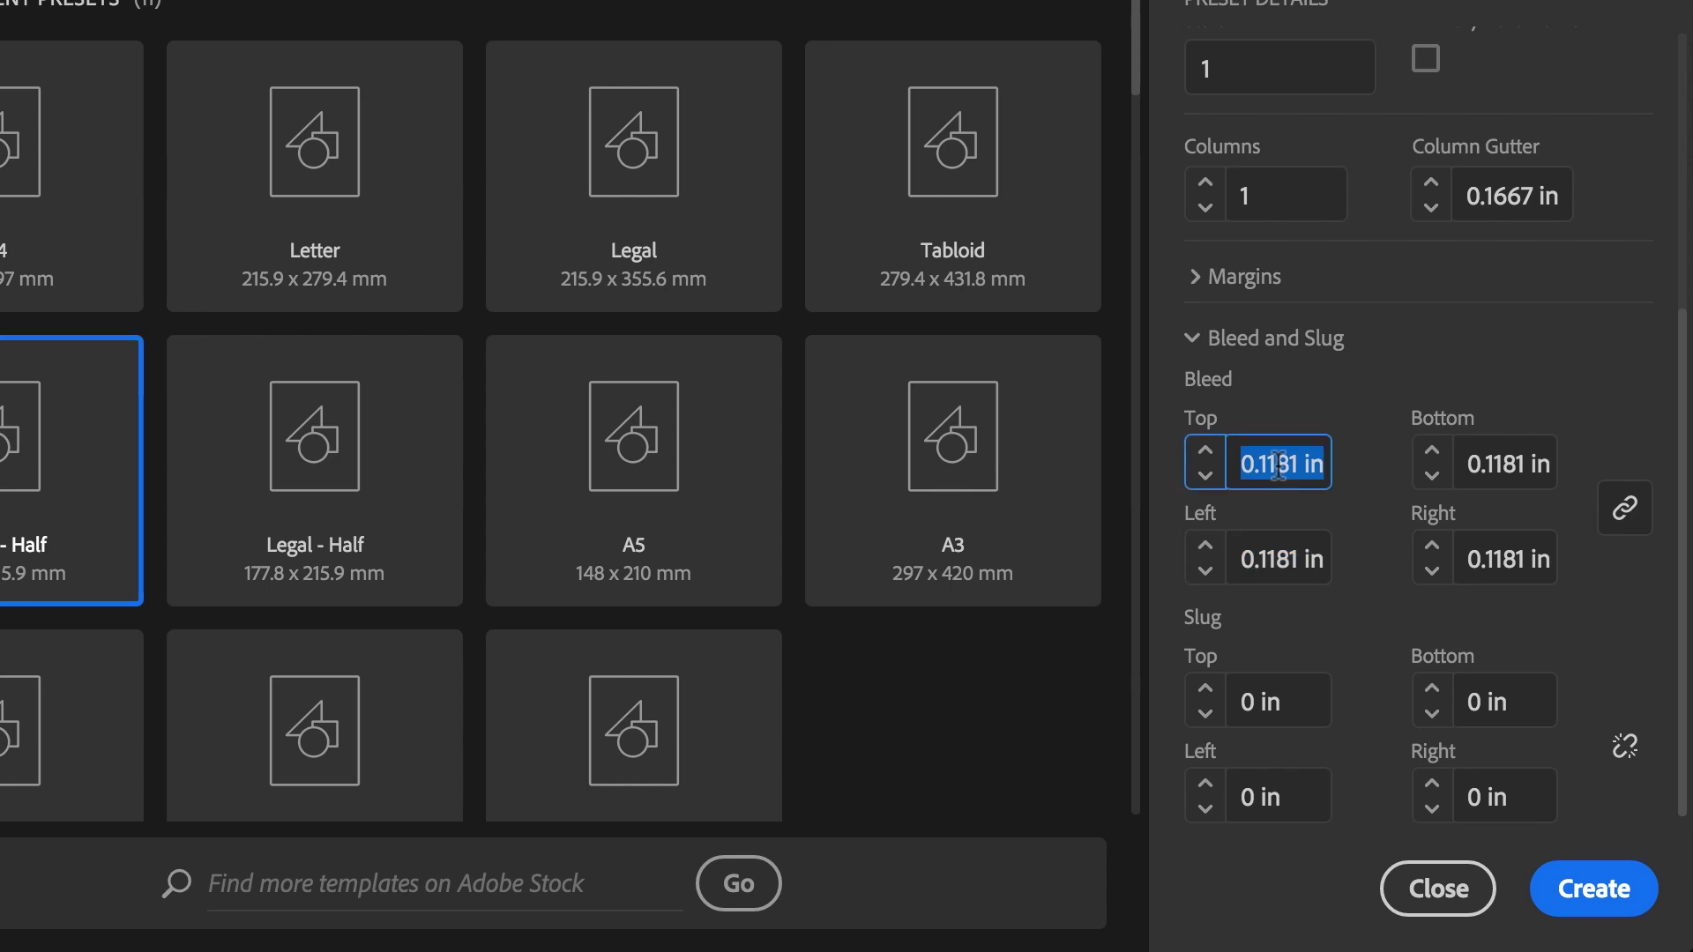
pyautogui.write('0.12')
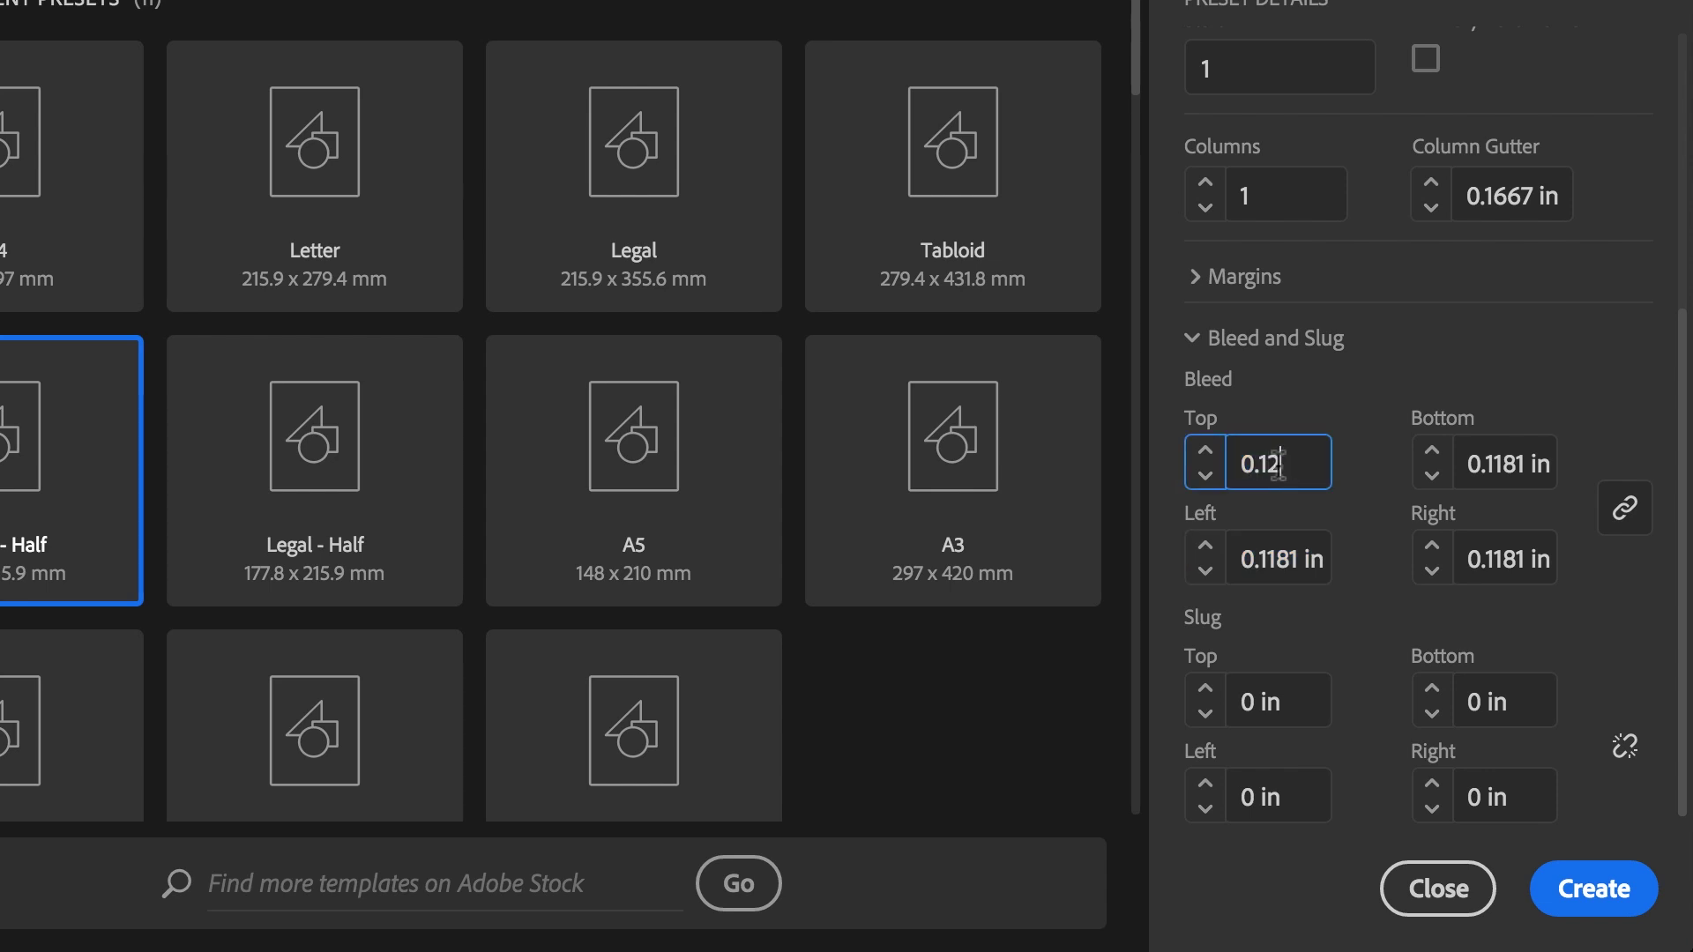
pyautogui.write('5')
pyautogui.press('Tab')
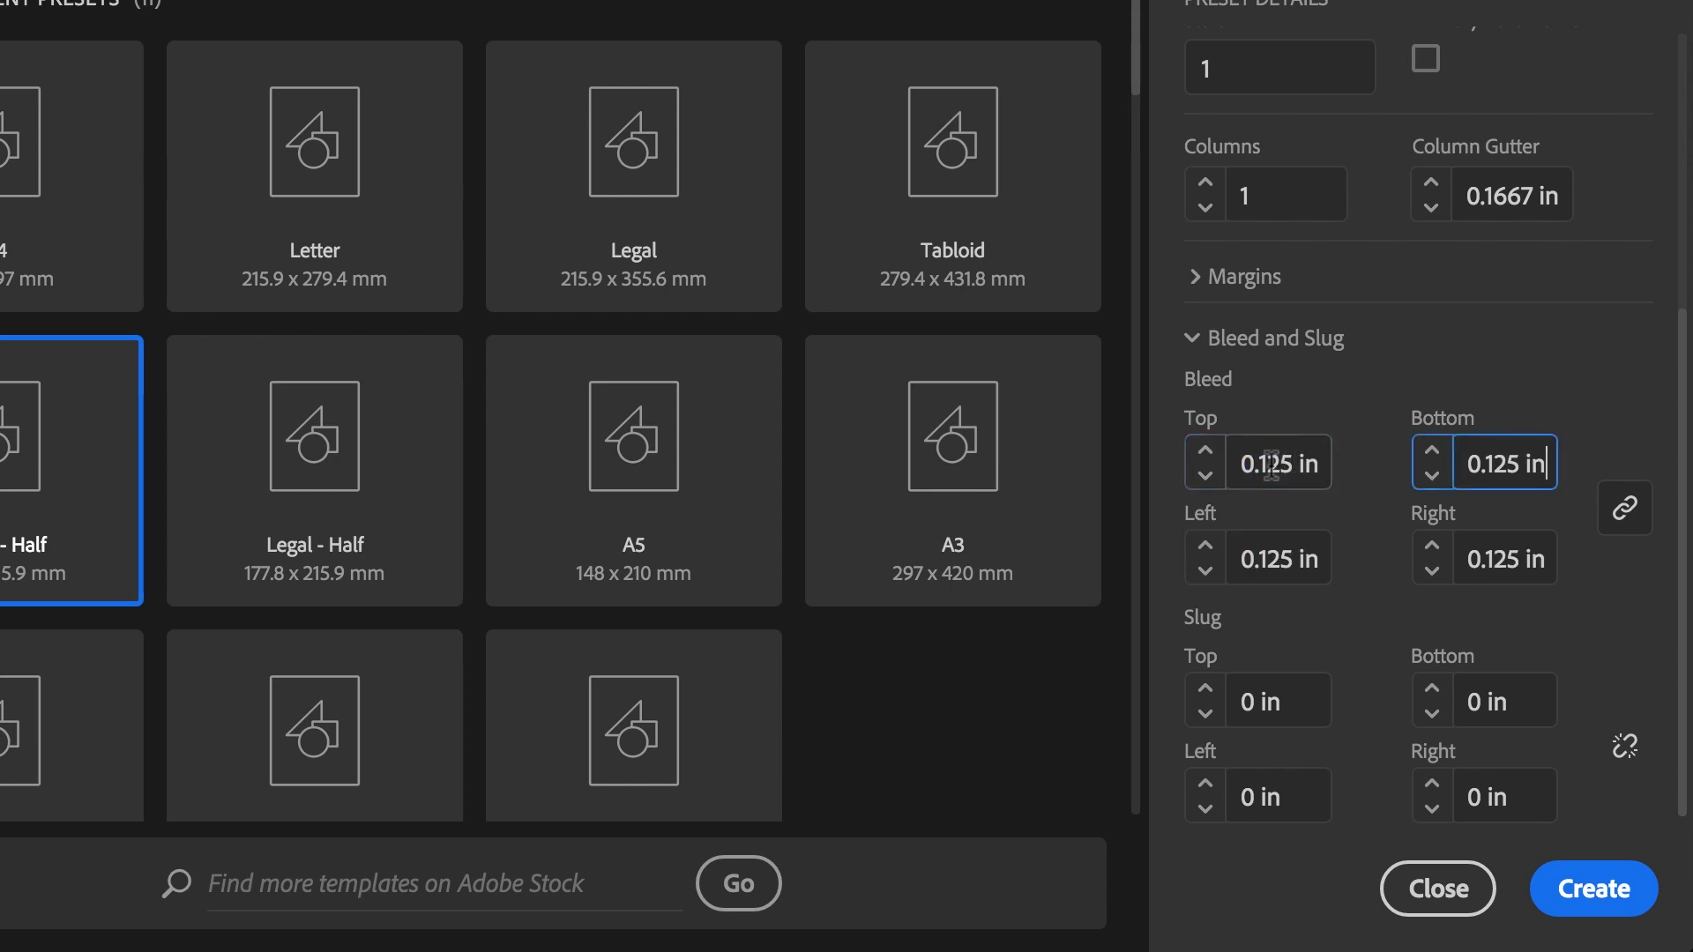
# Create the document and view the page at 100%.
pyautogui.click(1600, 892)
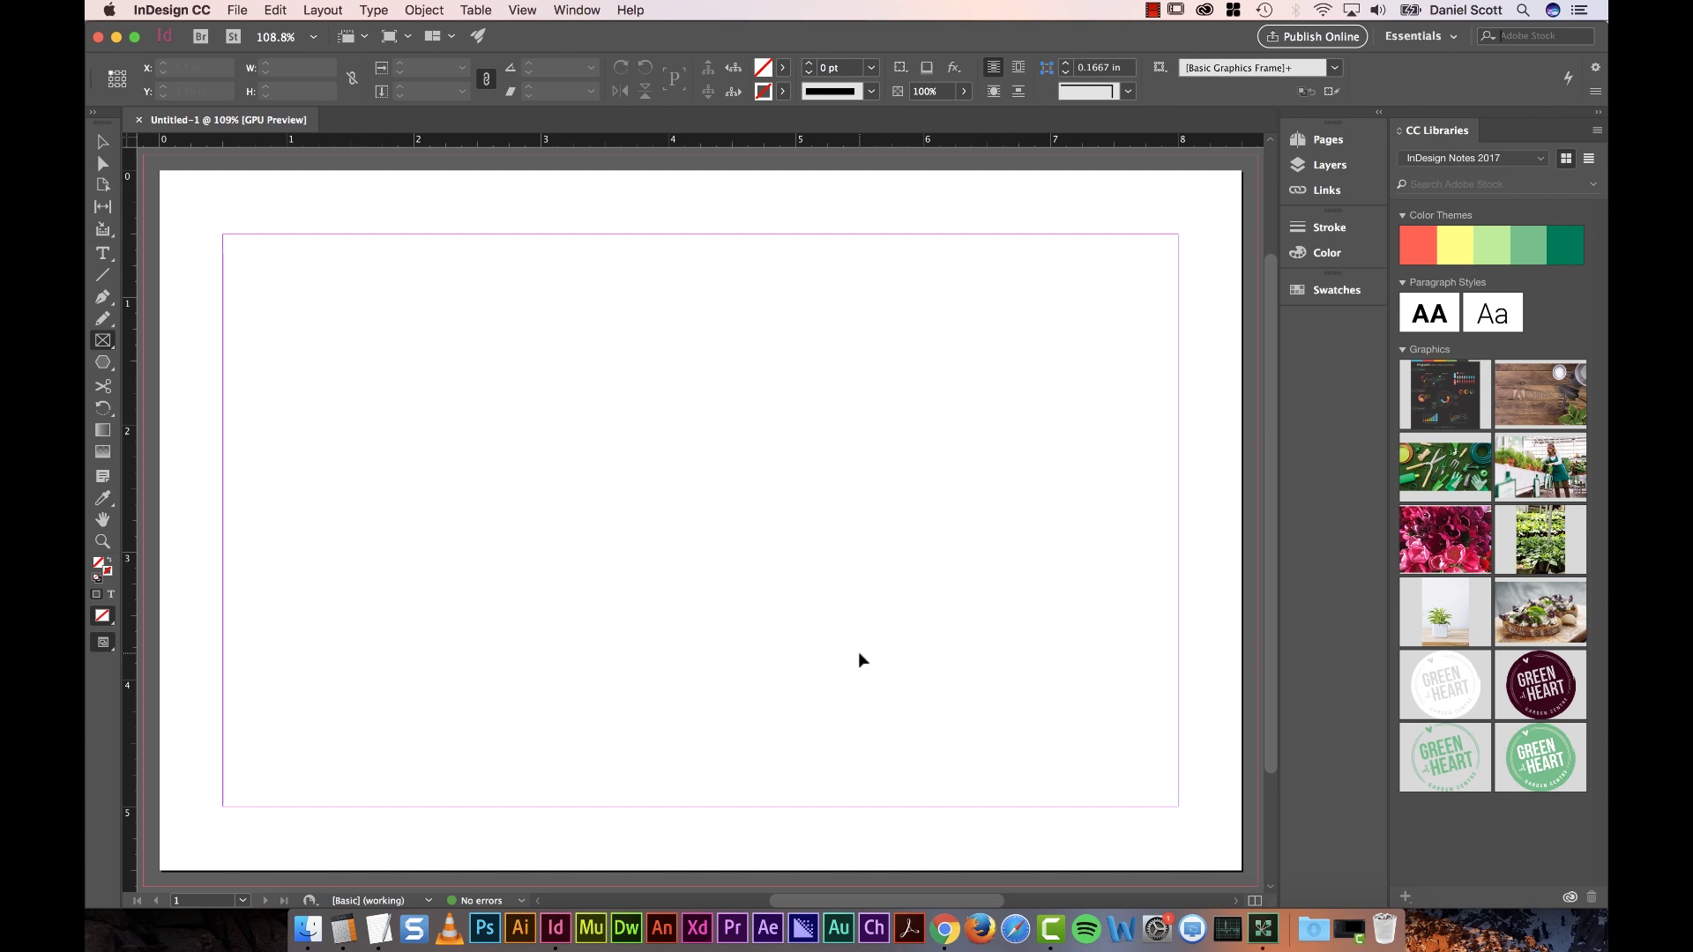
pyautogui.press('super+1')
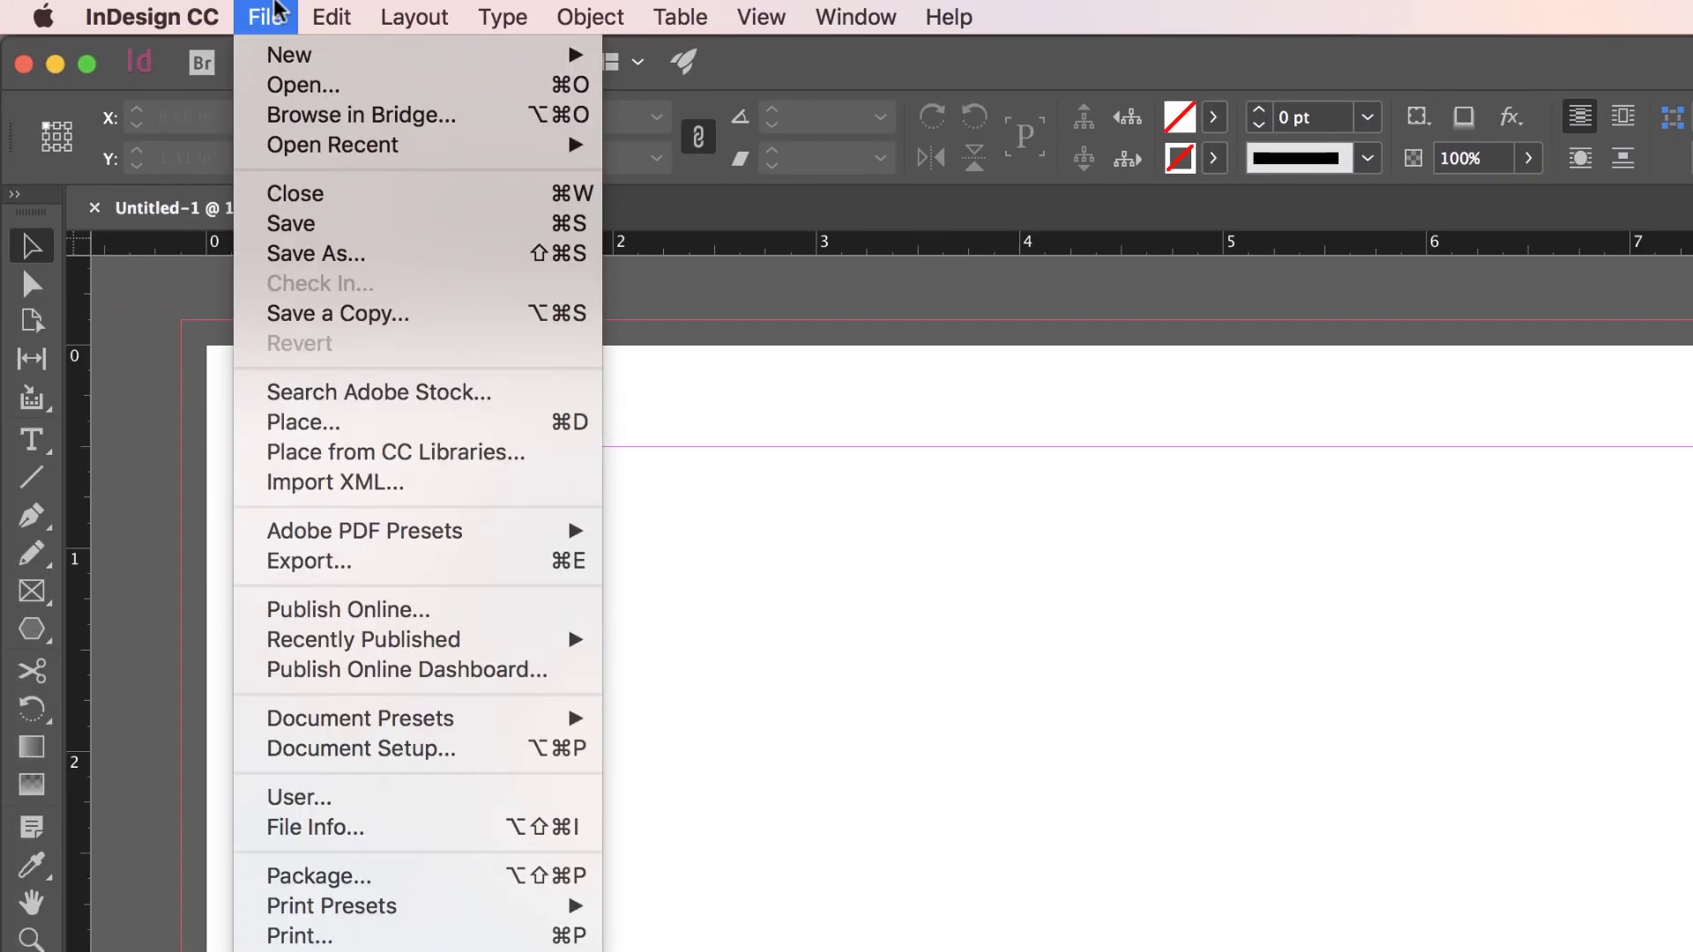
# In Save As, go to the Desktop and name a new folder 'InDesign Class Files'.
pyautogui.click(310, 219)
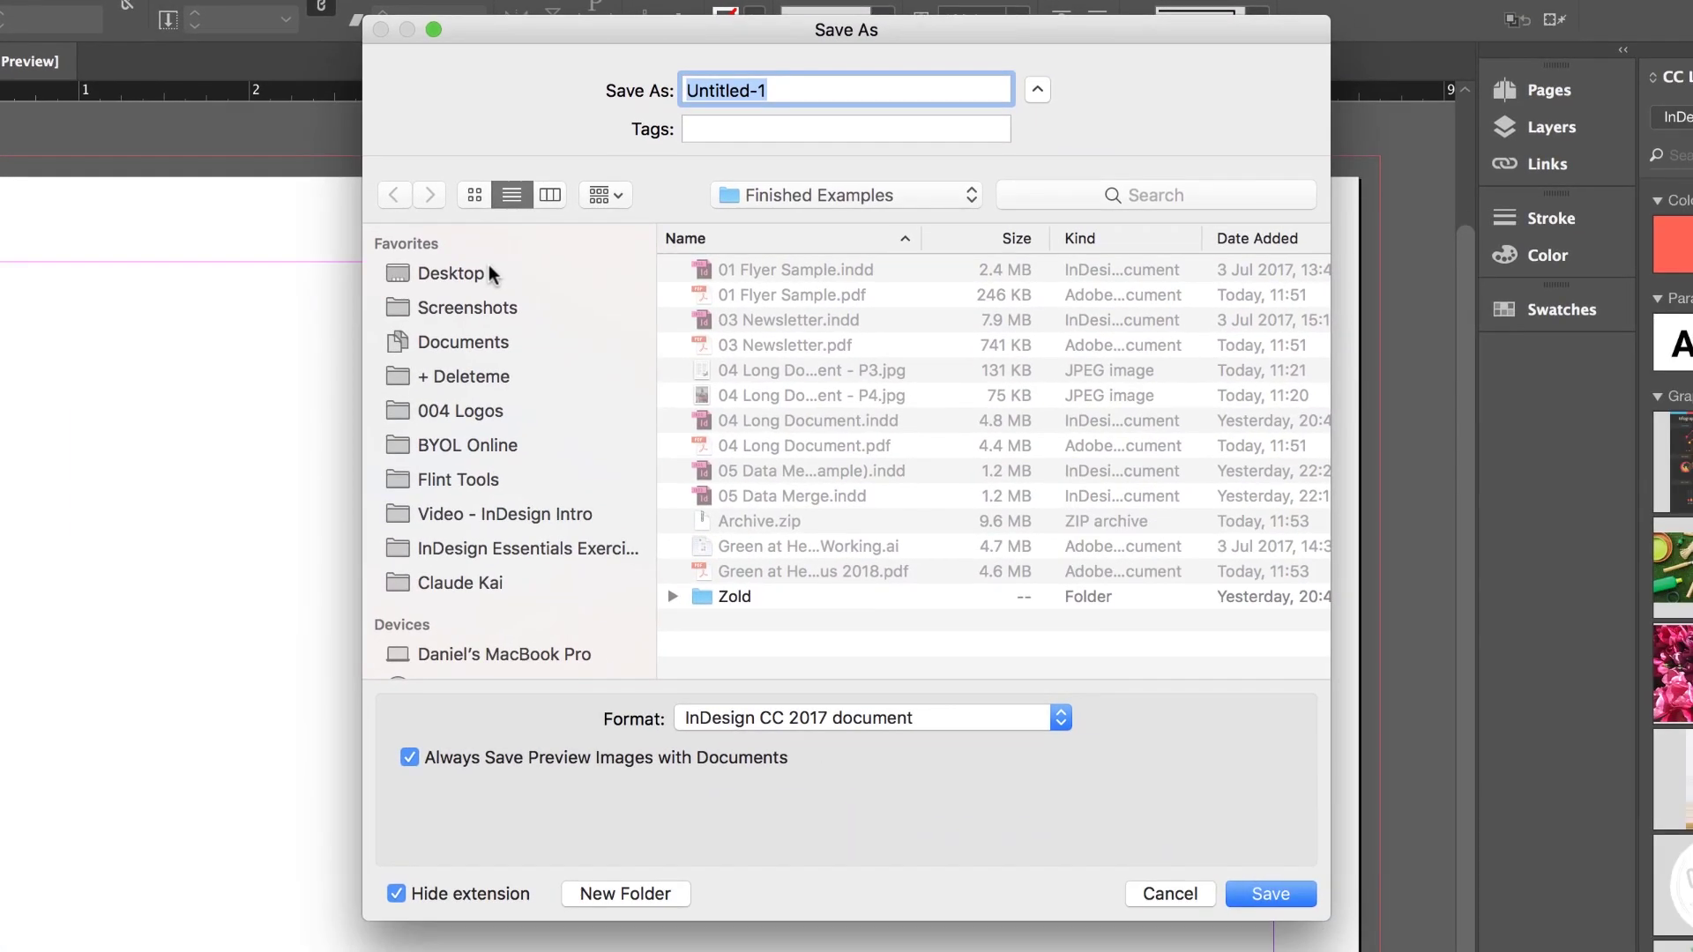
pyautogui.click(658, 345)
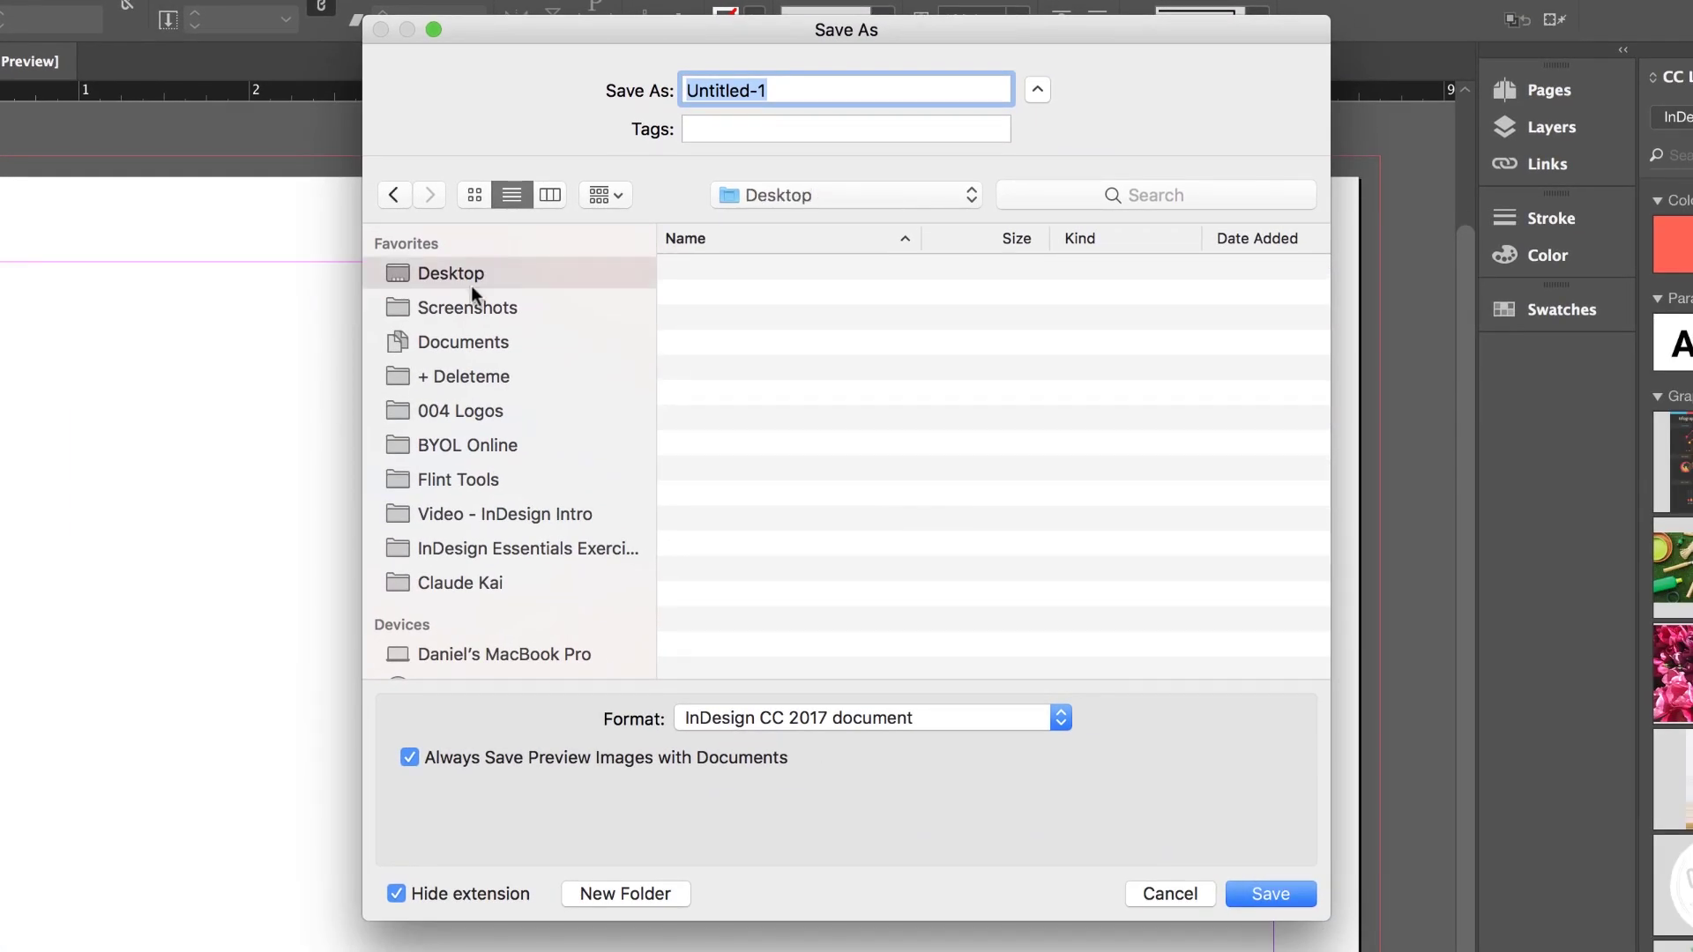
pyautogui.click(637, 893)
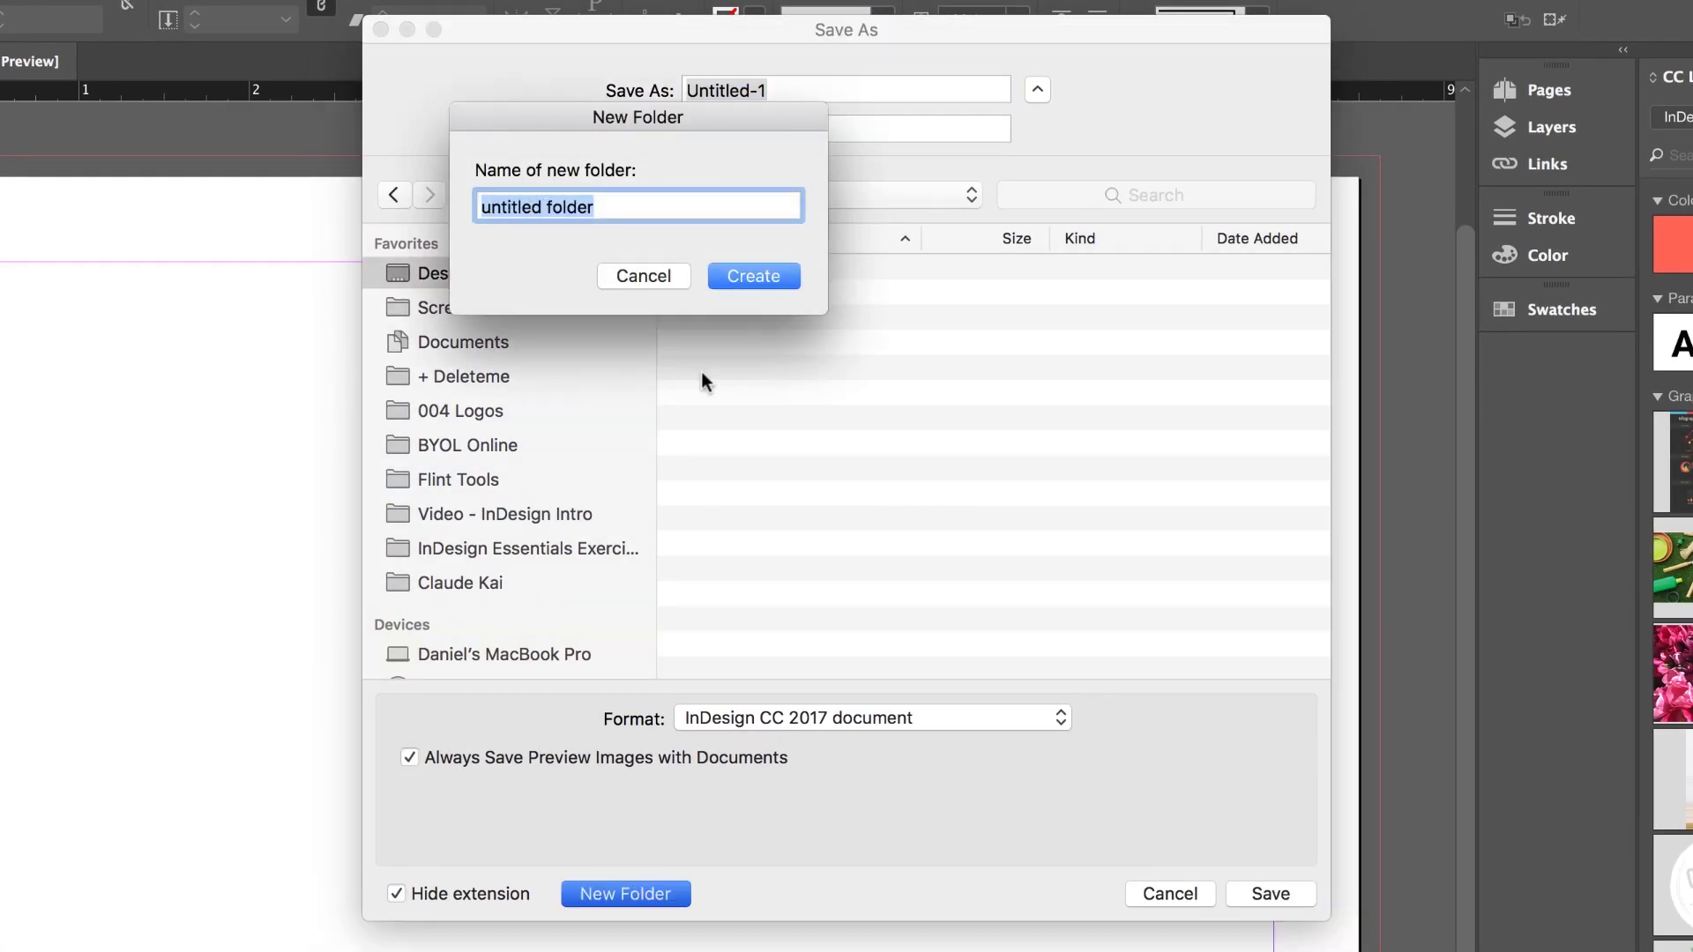
pyautogui.click(648, 275)
pyautogui.click(1037, 88)
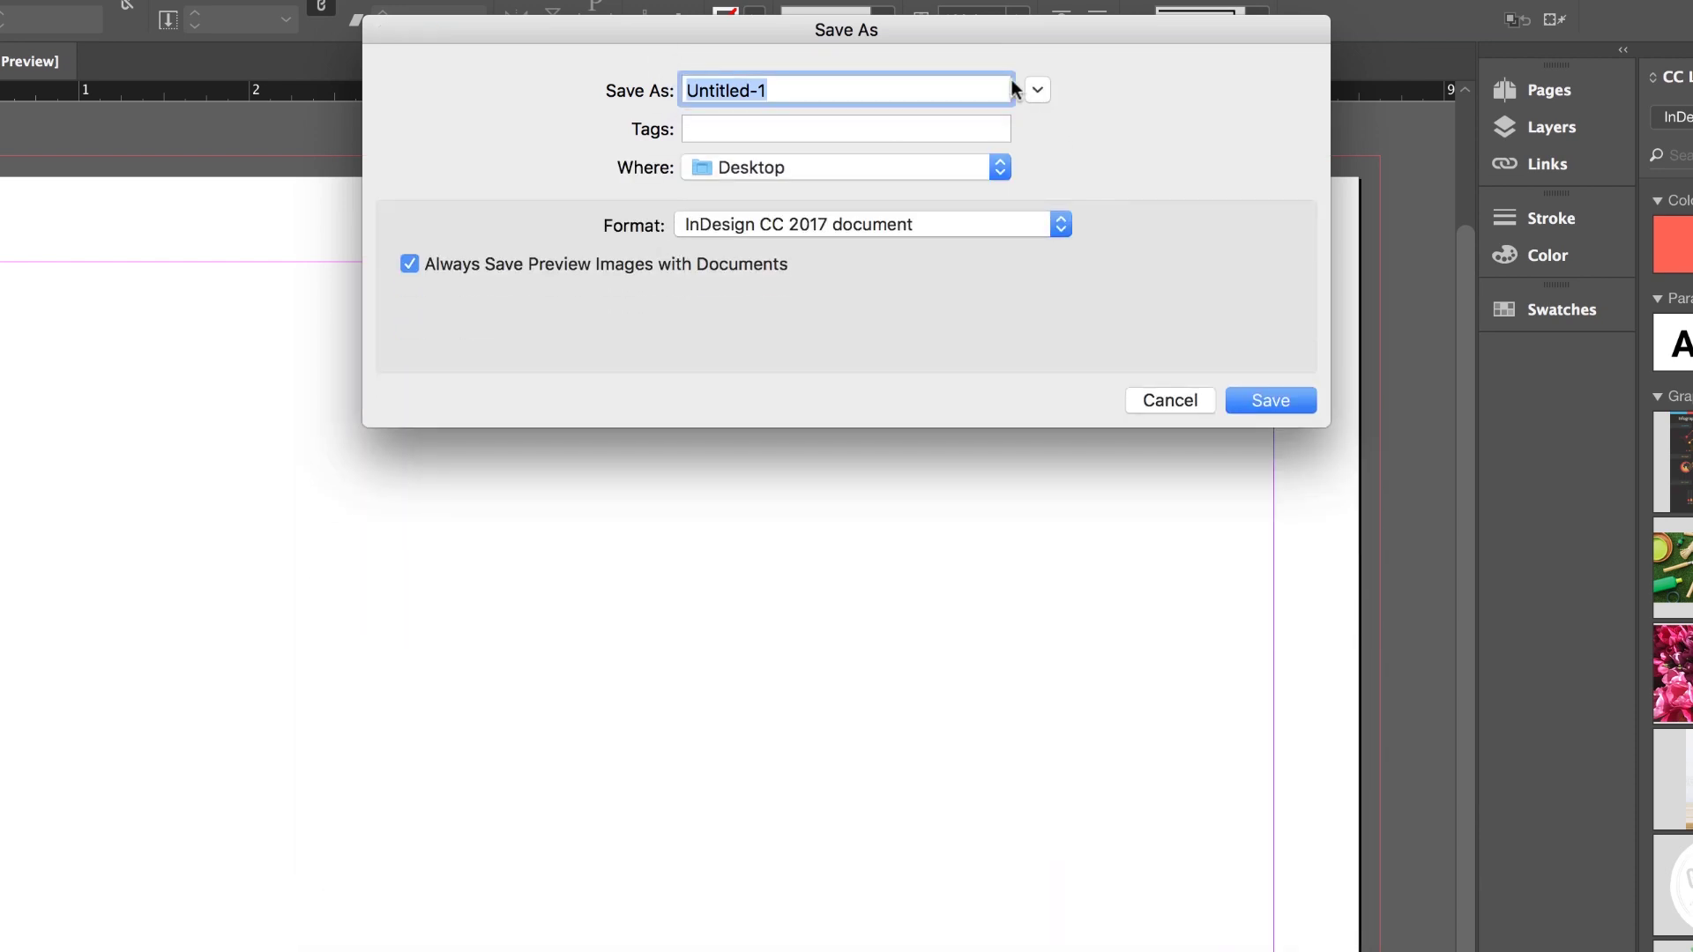
pyautogui.click(1037, 89)
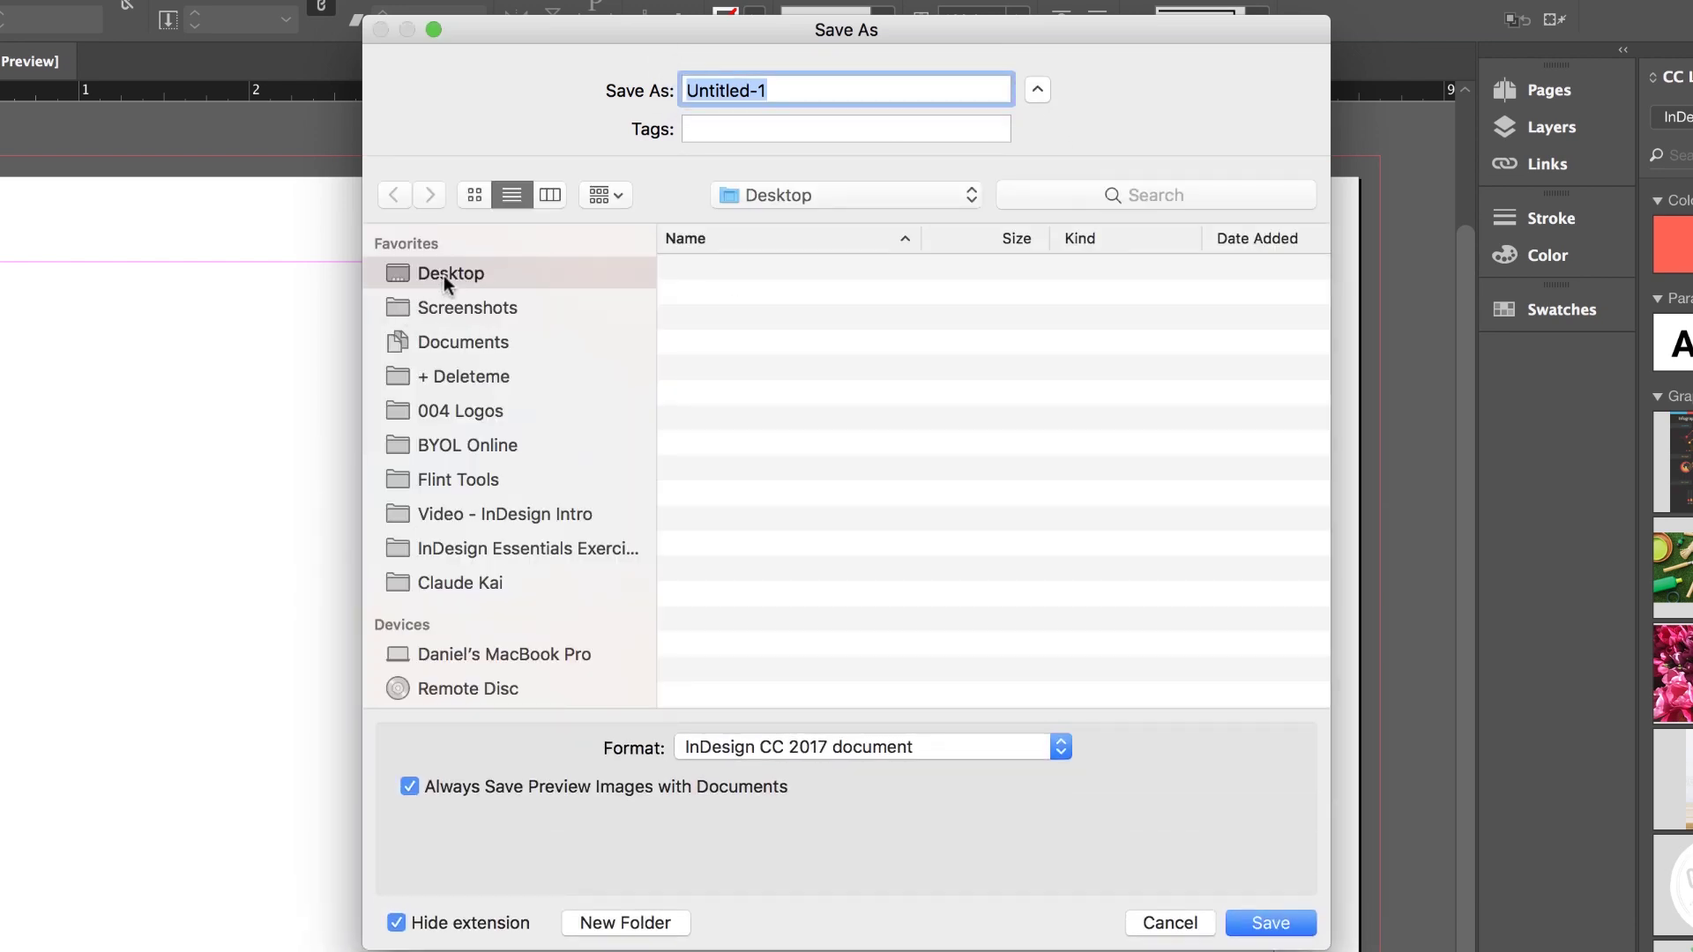
pyautogui.click(617, 922)
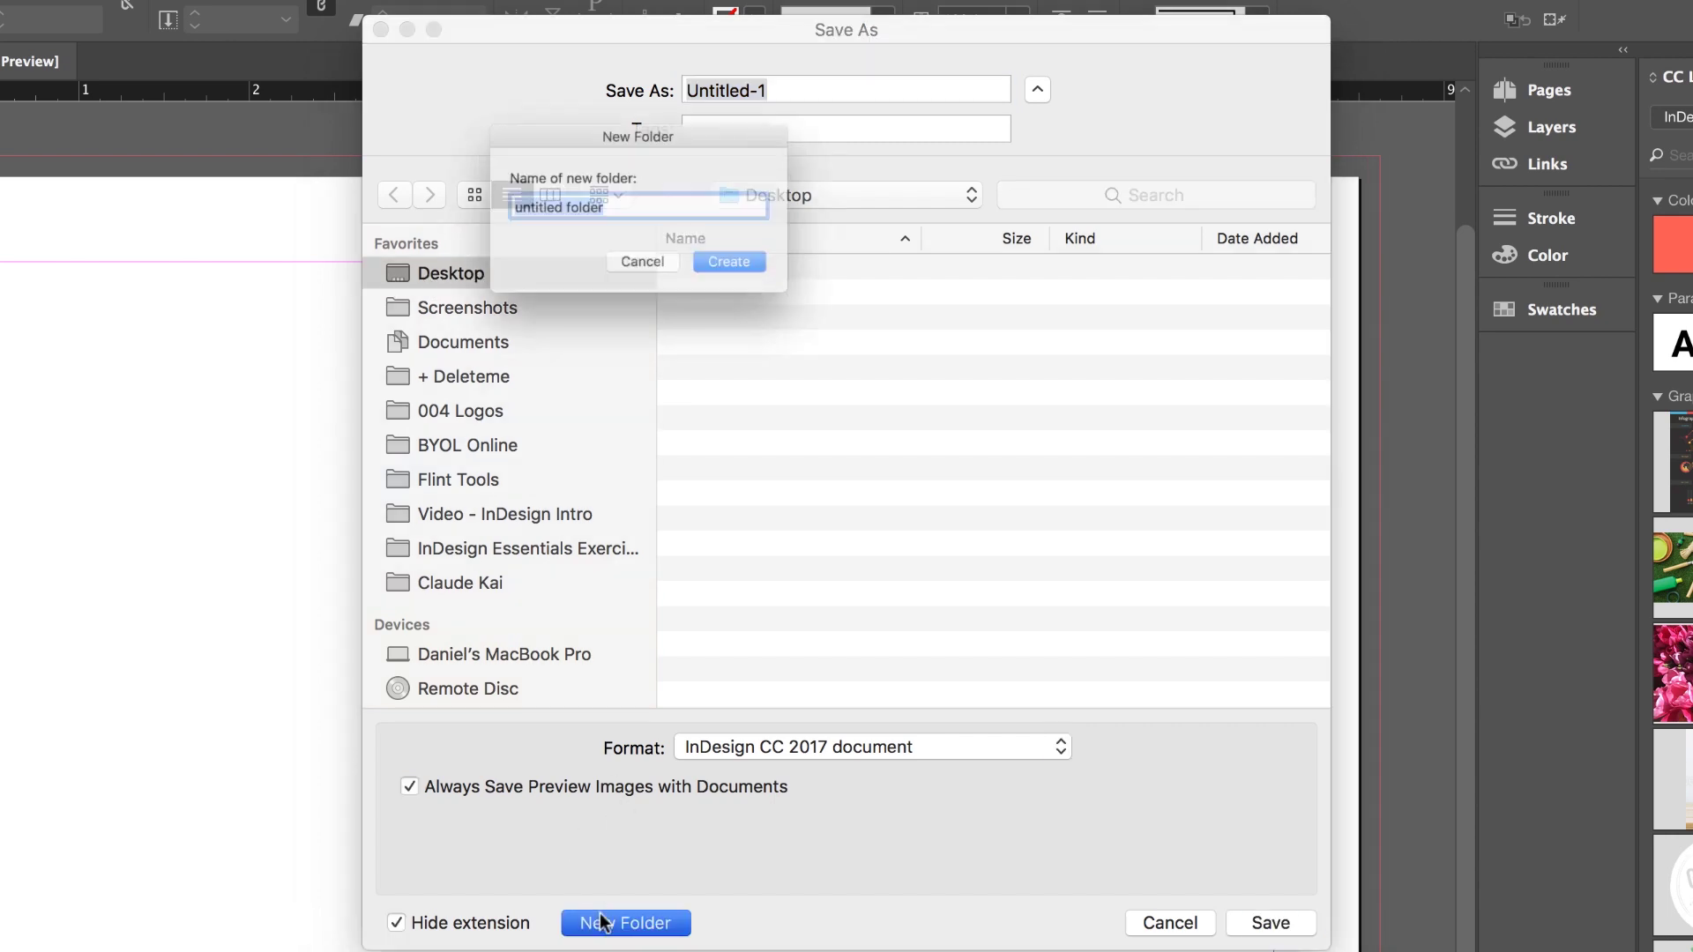
pyautogui.write('InD')
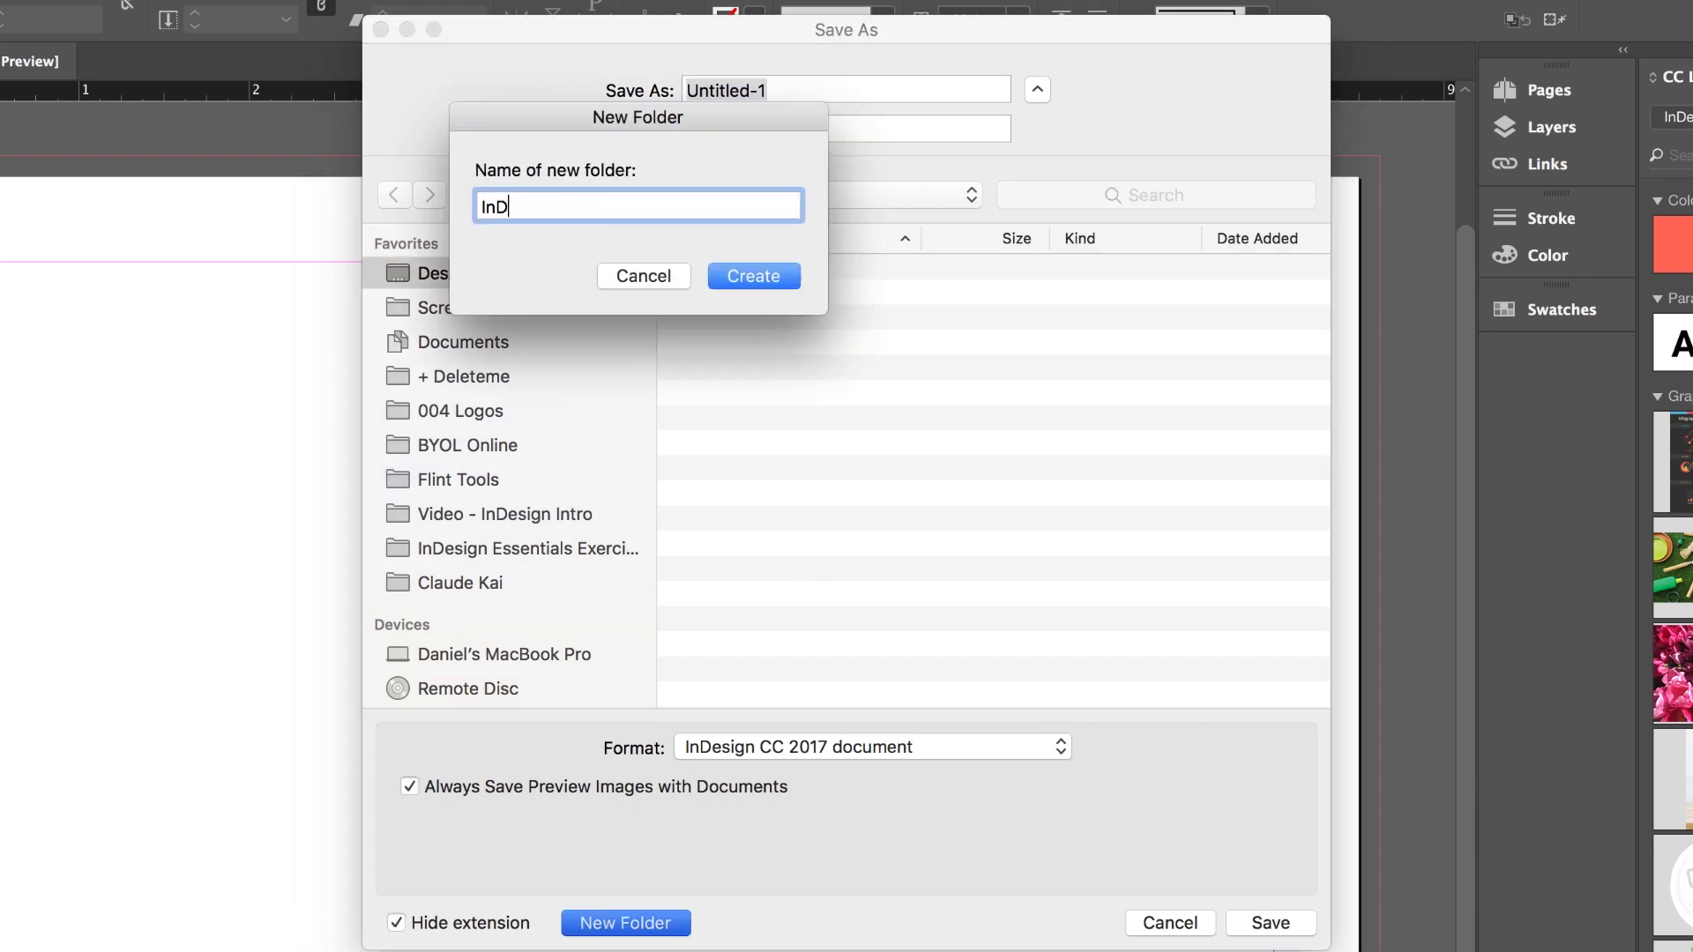
pyautogui.write('esign Class Files')
# Create the InDesign Class Files folder and save the file there as 'Good at Heart - Flyer V1'.
pyautogui.click(769, 276)
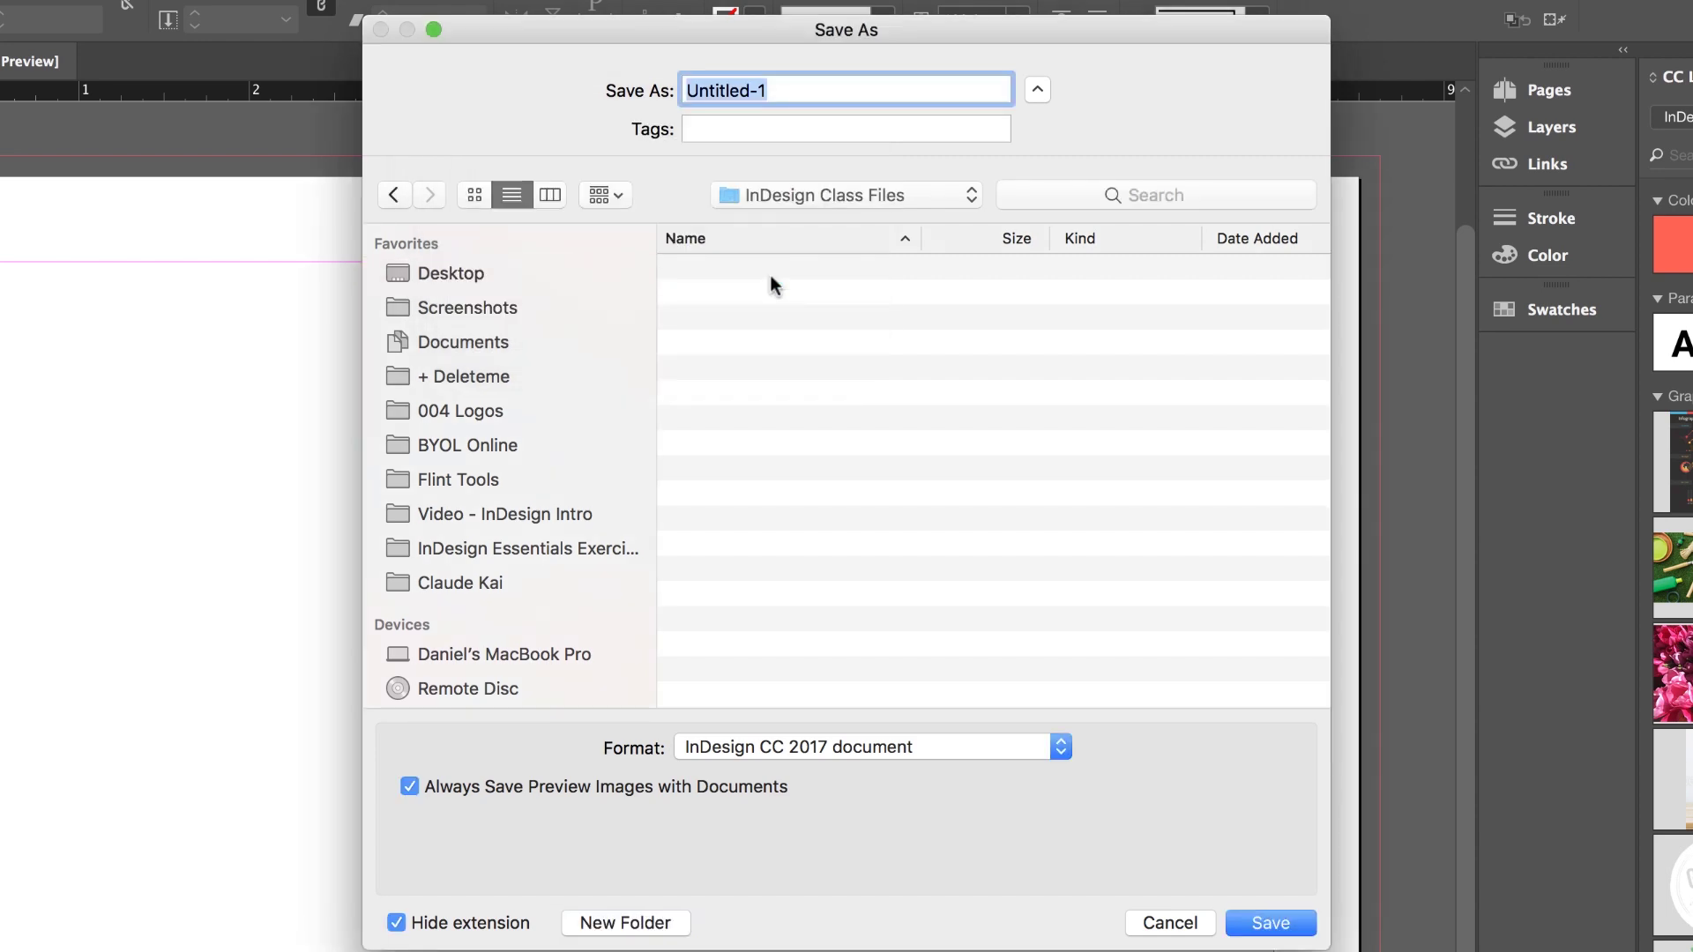
pyautogui.doubleClick(767, 91)
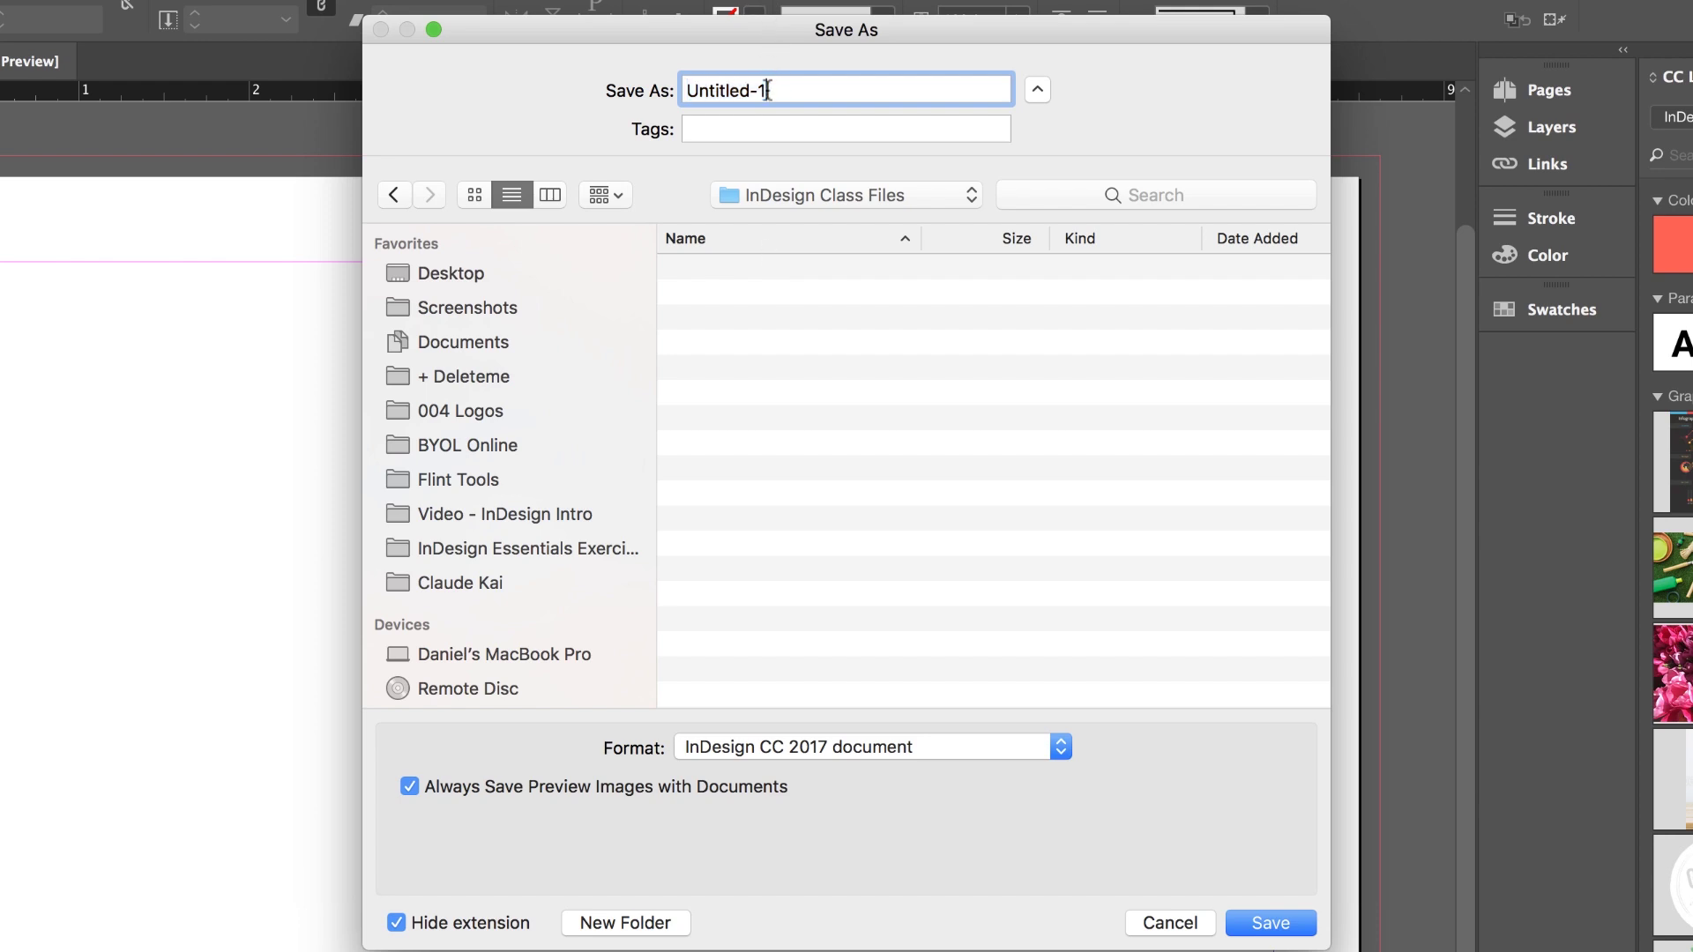
pyautogui.tripleClick(767, 91)
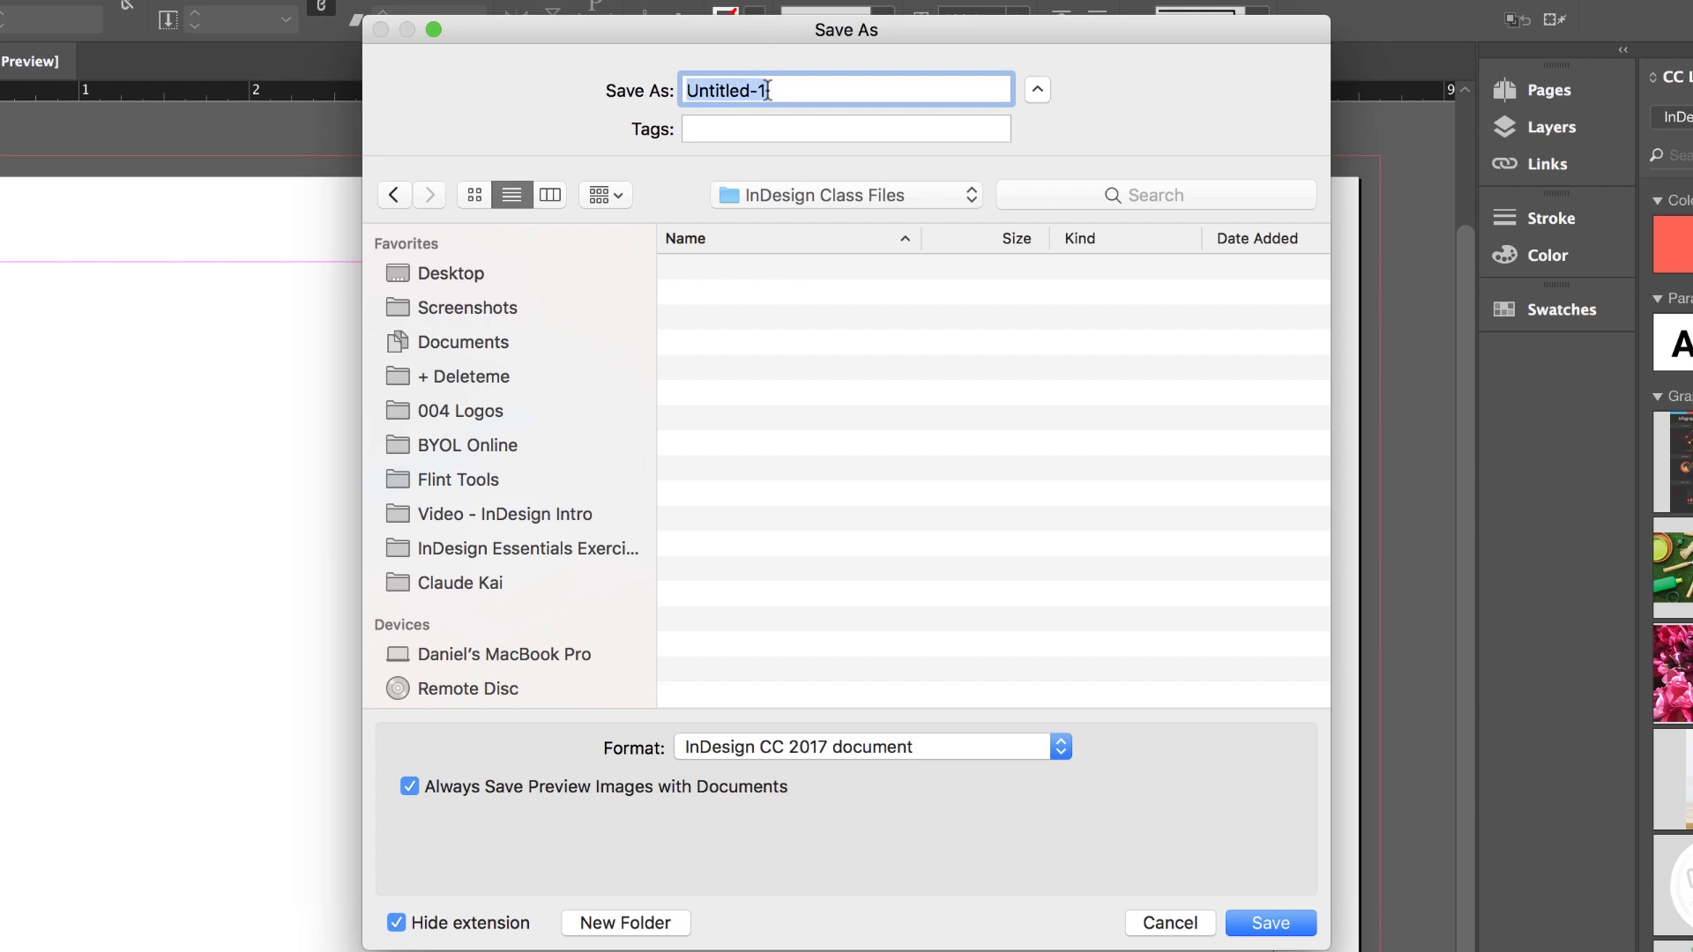
pyautogui.write('Good at Heart ')
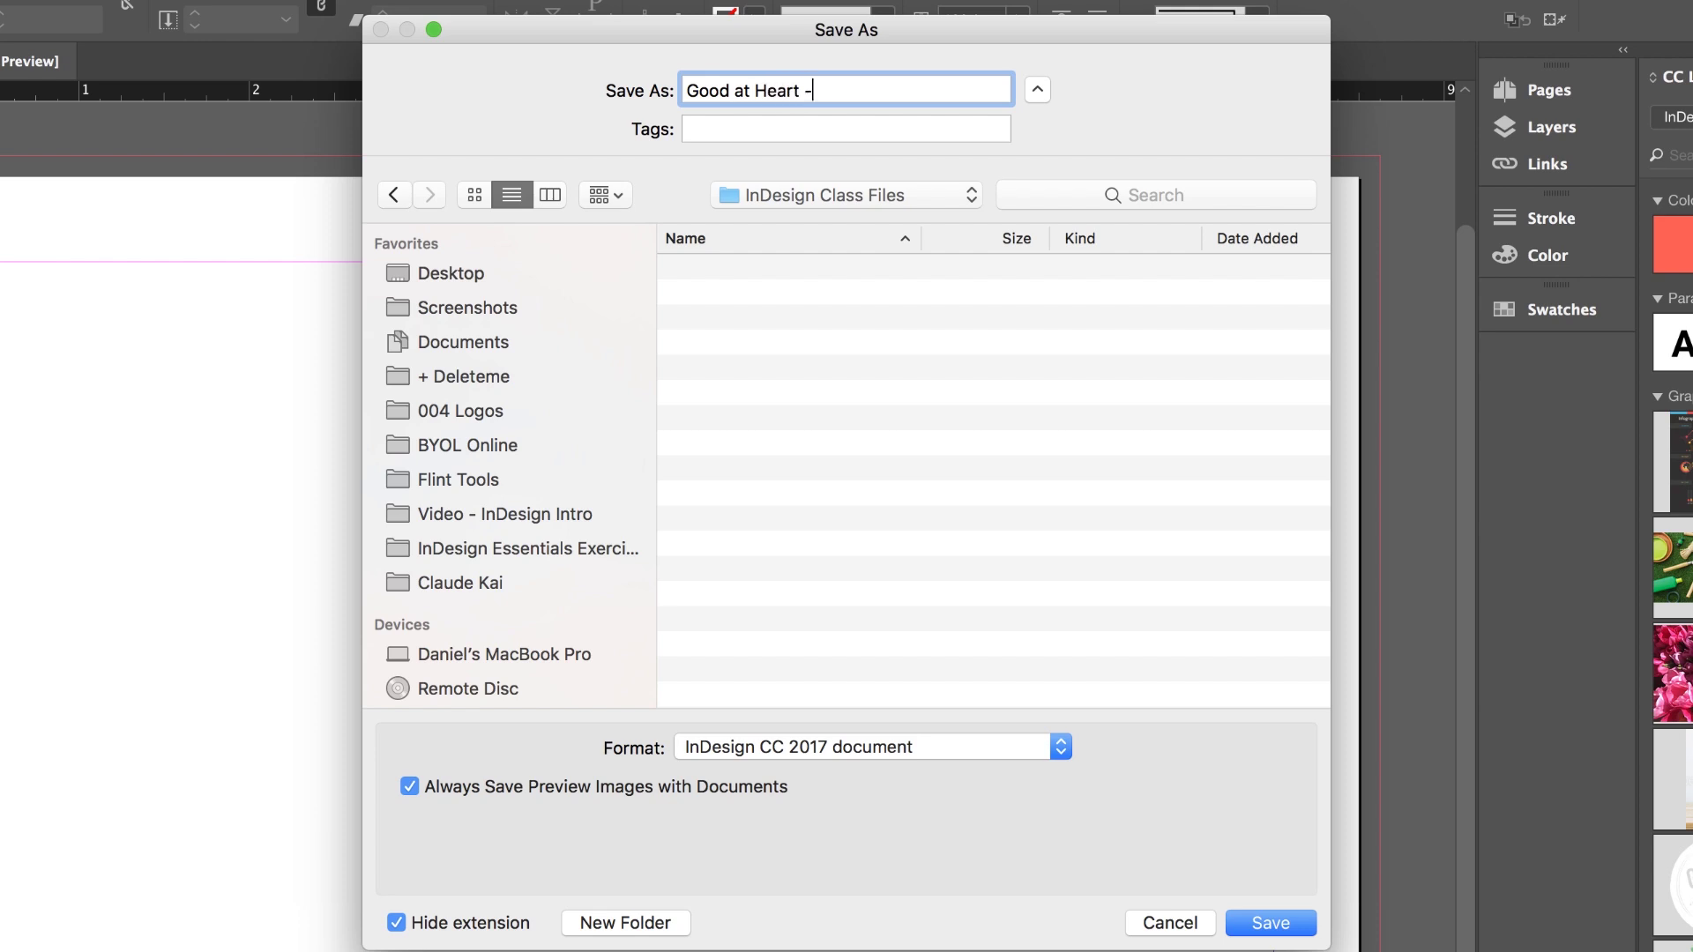
pyautogui.write('- Flyer V1')
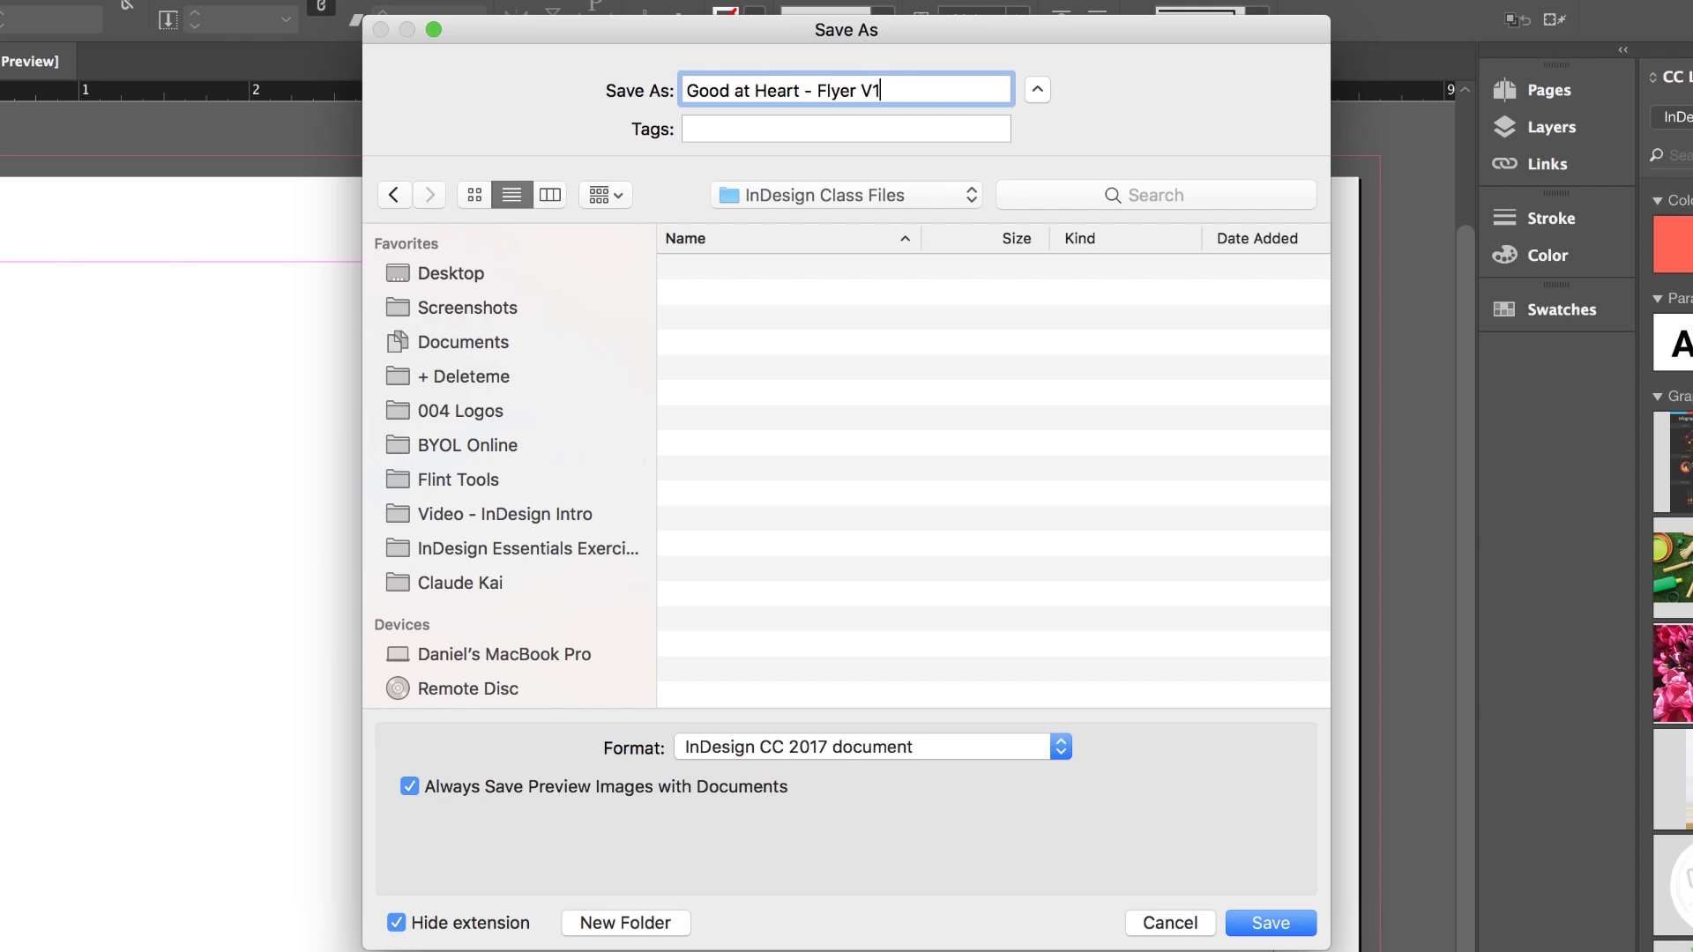
pyautogui.click(1278, 927)
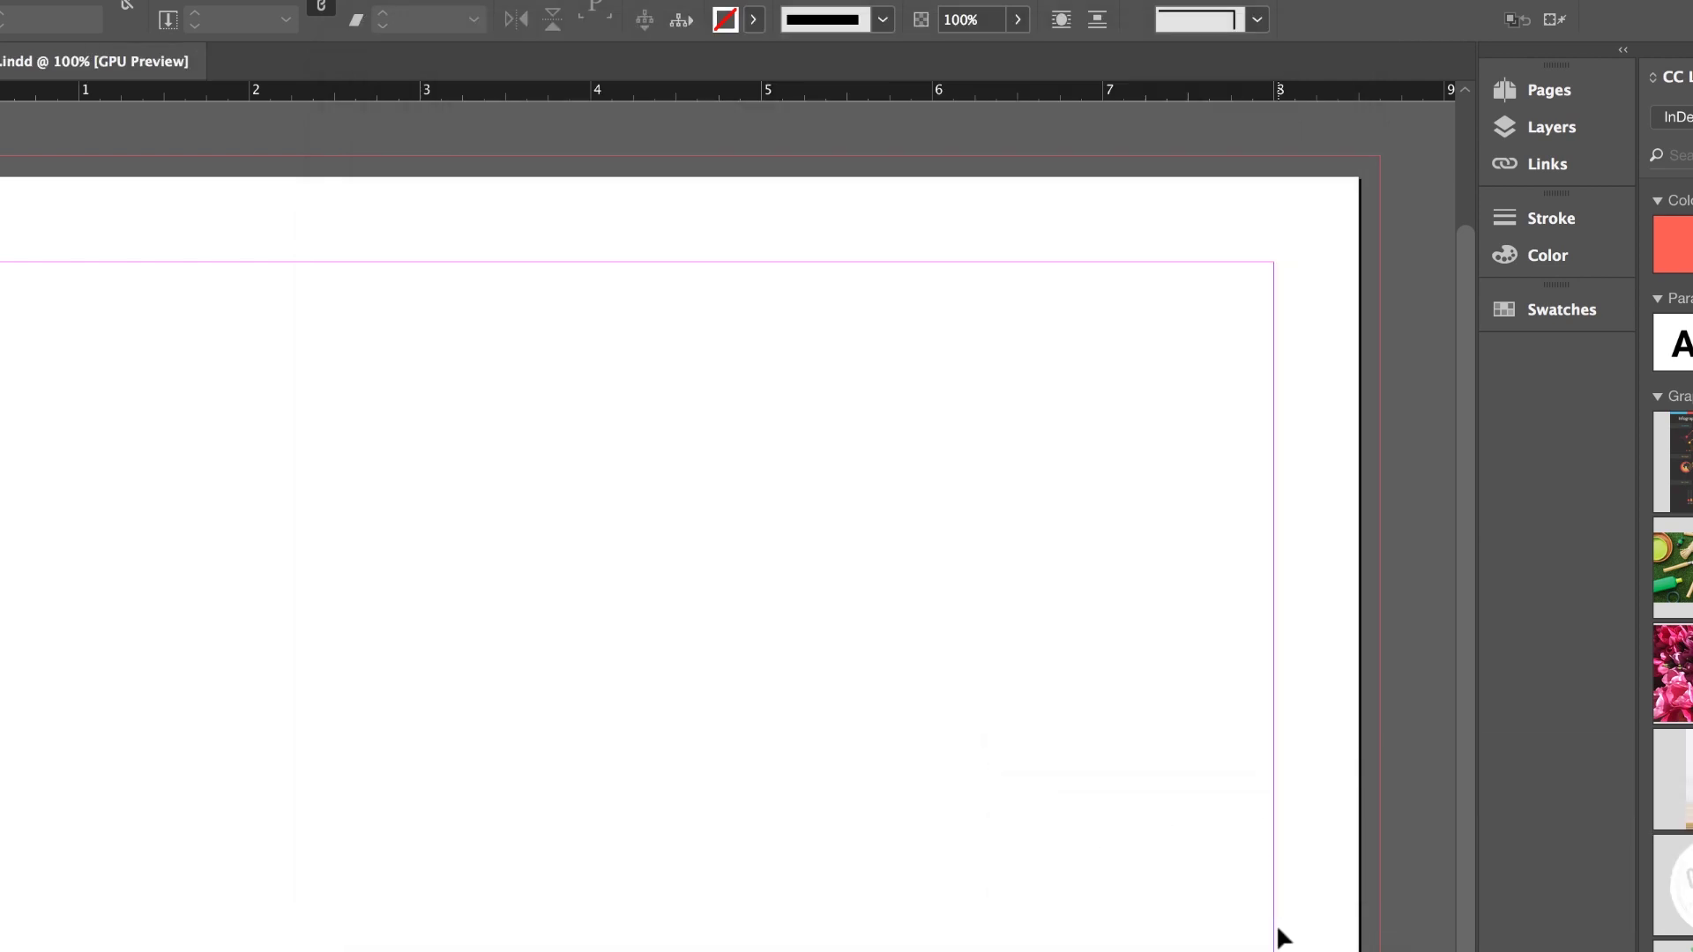